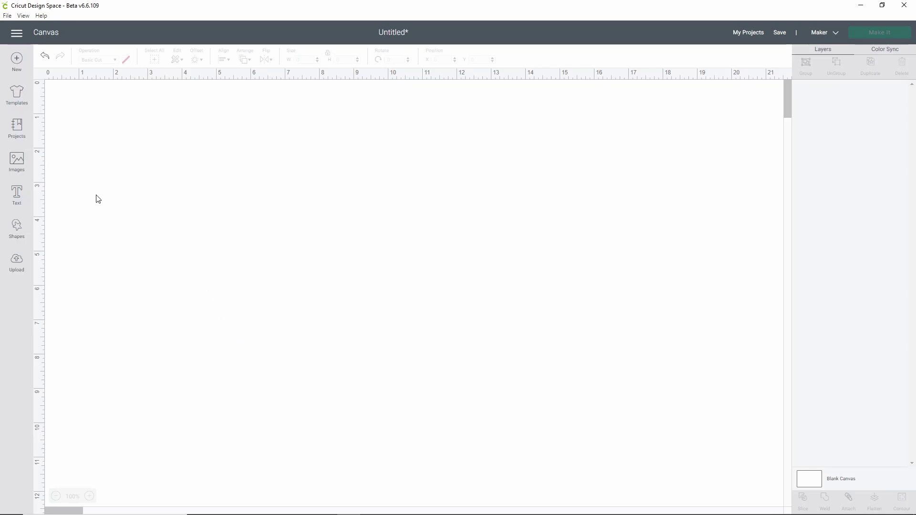
# - Add a text object containing the first name and move it down the canvas to about X 1.03, Y 6.18
pyautogui.click(17, 197)
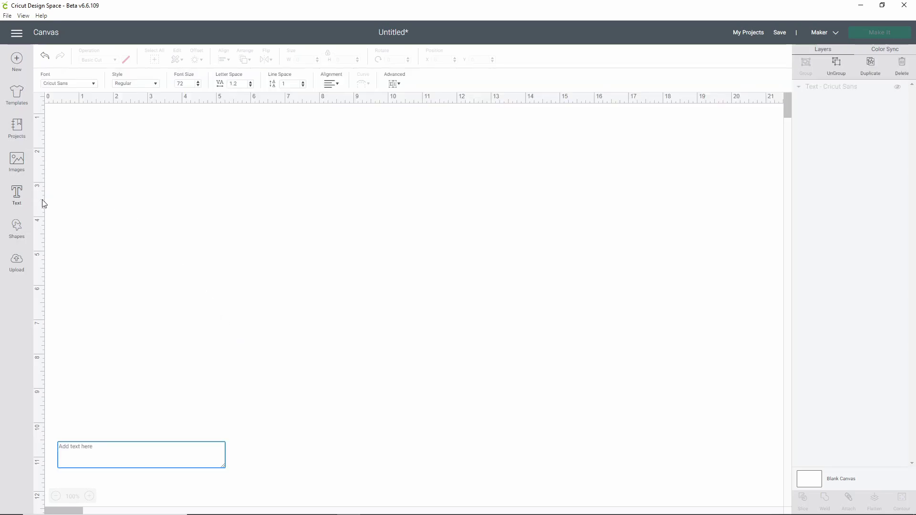
pyautogui.write('Corinne')
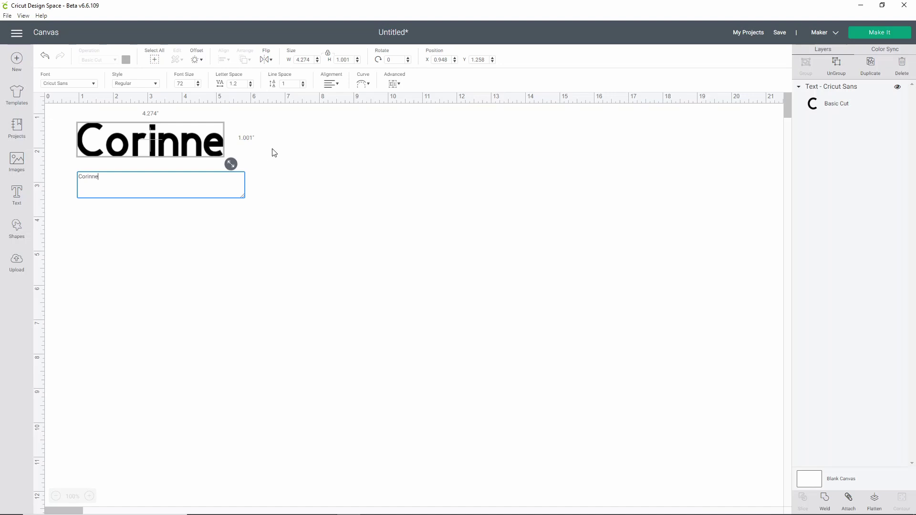
pyautogui.moveTo(199, 150); pyautogui.dragTo(202, 320)
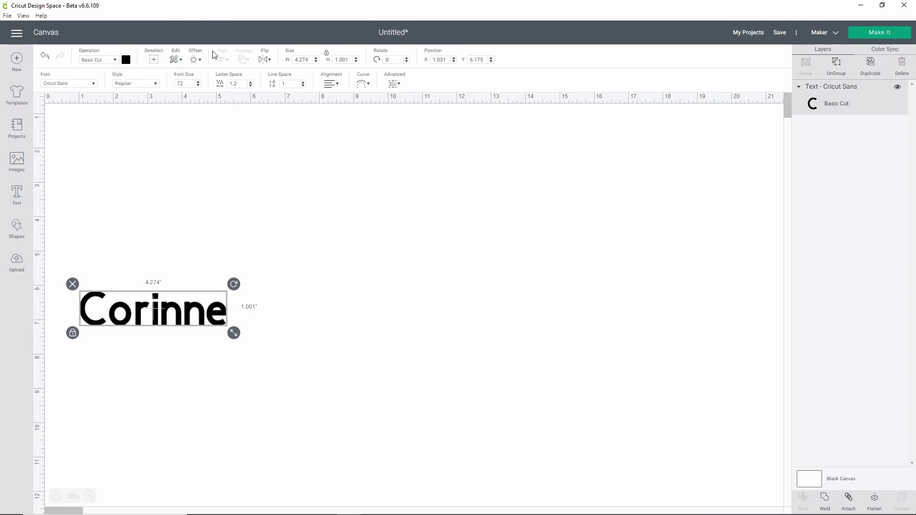
# - Change the name text to the system font A little sunshine with the Bold style
pyautogui.click(92, 85)
pyautogui.click(598, 61)
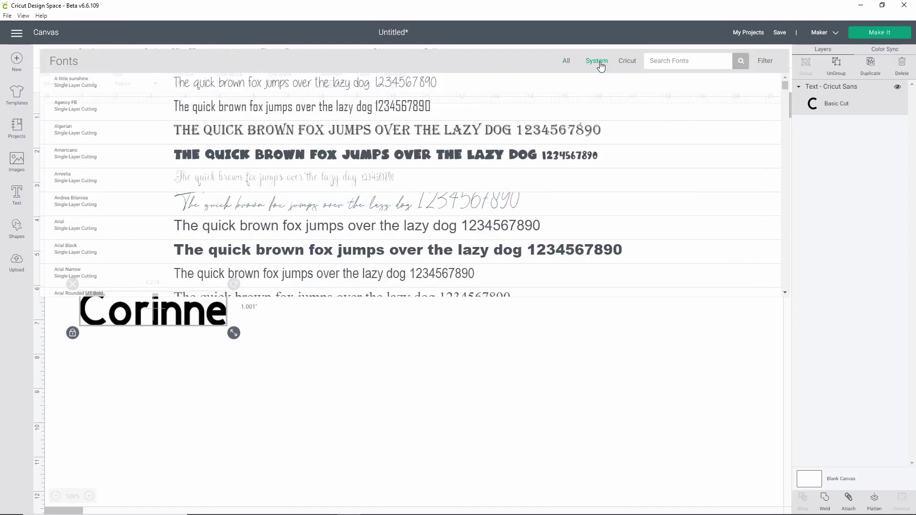
pyautogui.click(414, 90)
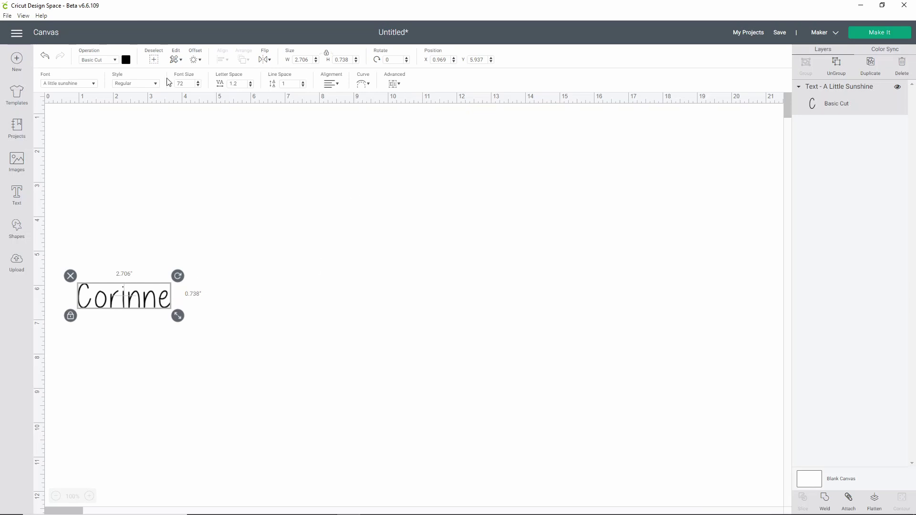
pyautogui.click(155, 84)
pyautogui.click(149, 111)
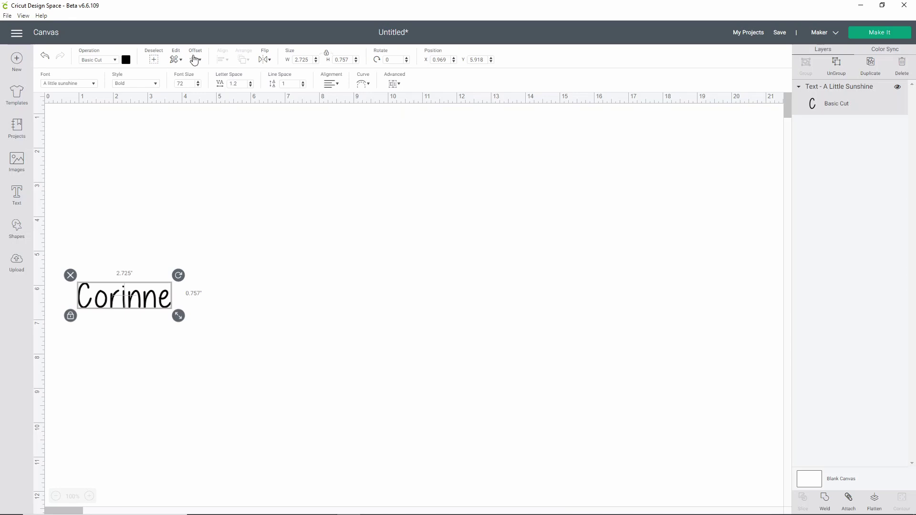
# - Open the Offset settings for the name text
pyautogui.click(181, 62)
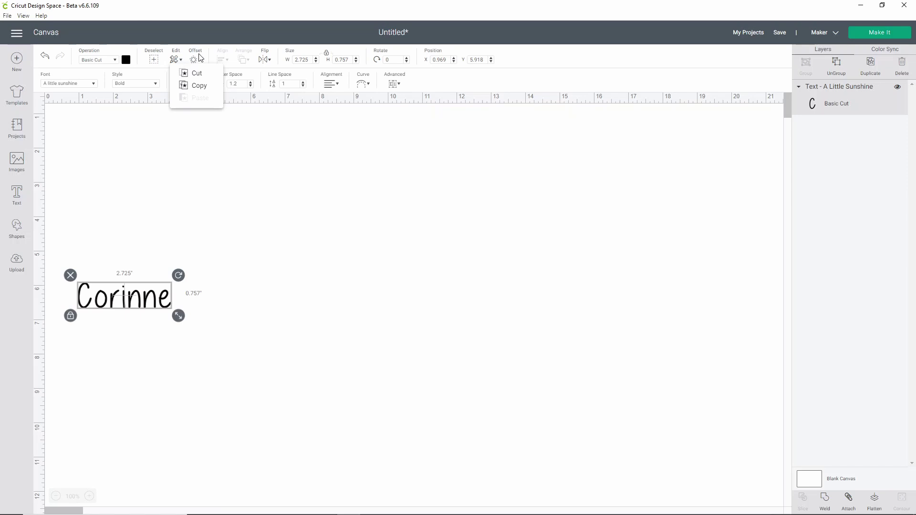
pyautogui.click(200, 63)
pyautogui.click(200, 63)
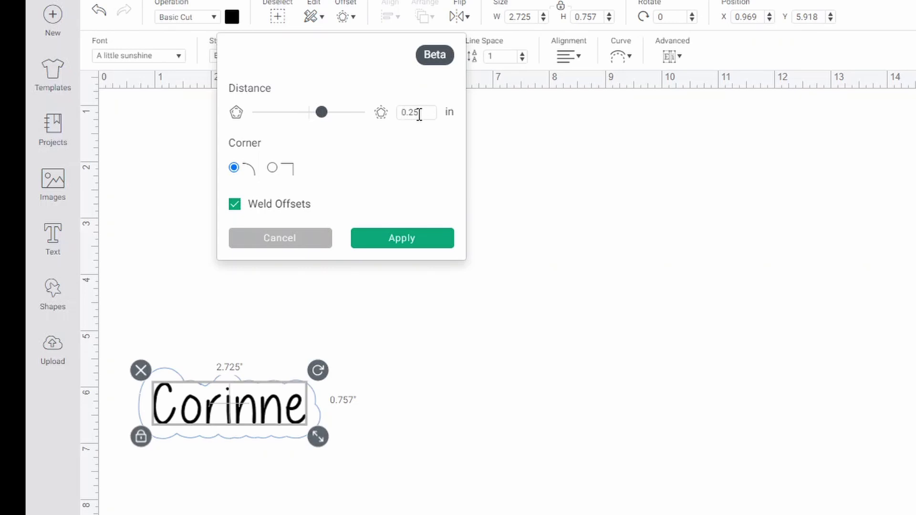
# - Try out a range of inward and outward offset distances to preview the outline around the name text
pyautogui.click(272, 168)
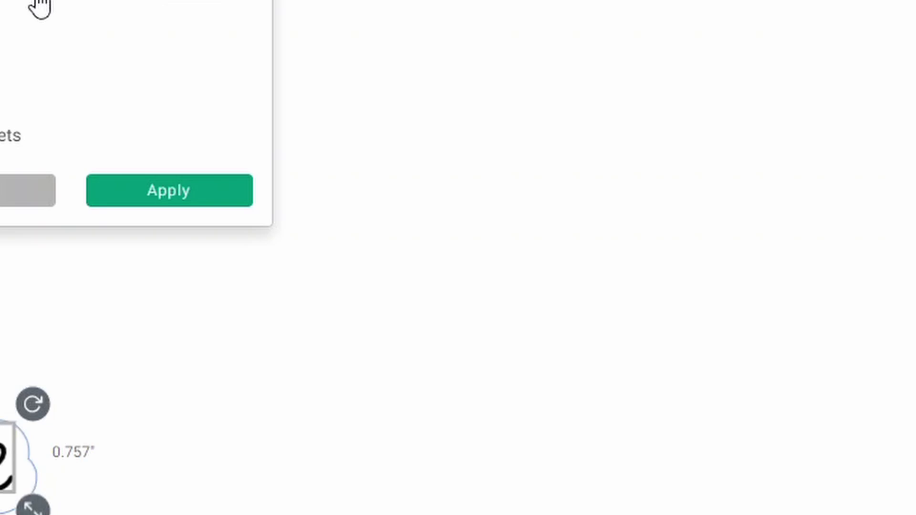
pyautogui.click(24, 8)
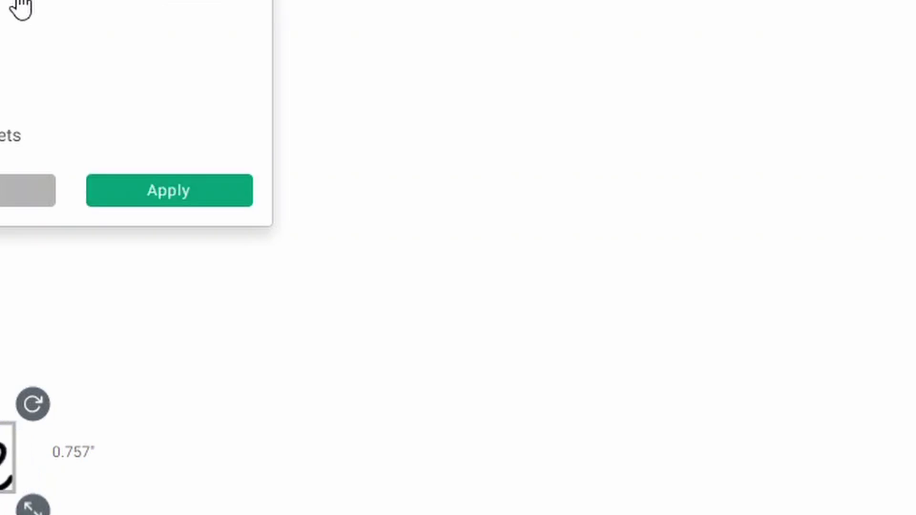
pyautogui.click(14, 9)
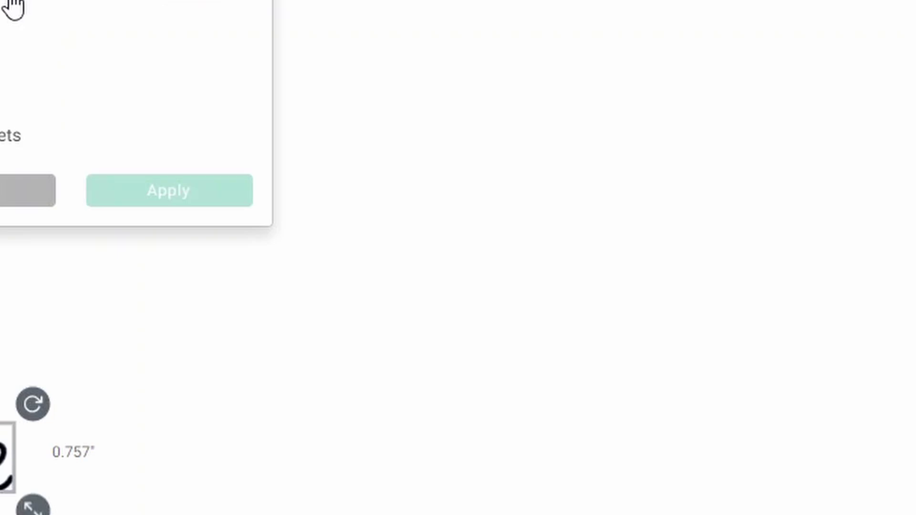
pyautogui.click(11, 4)
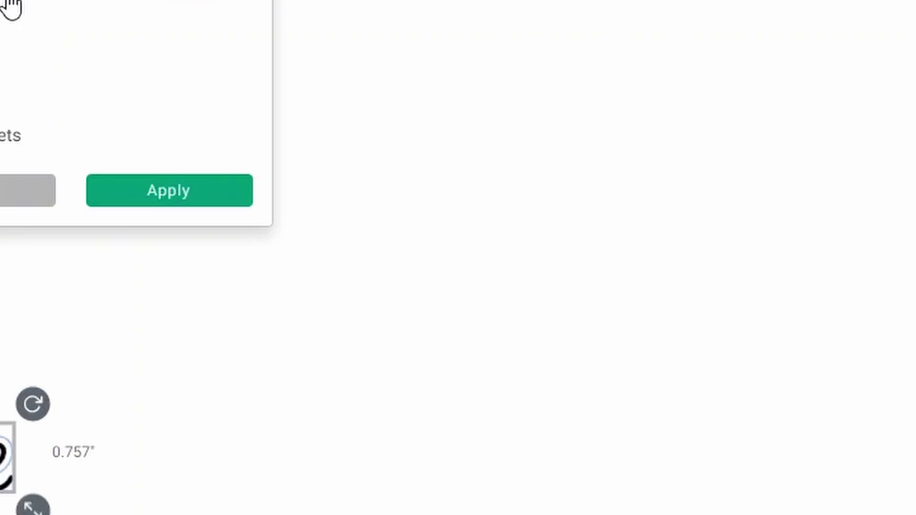
pyautogui.click(10, 5)
pyautogui.click(3, 5)
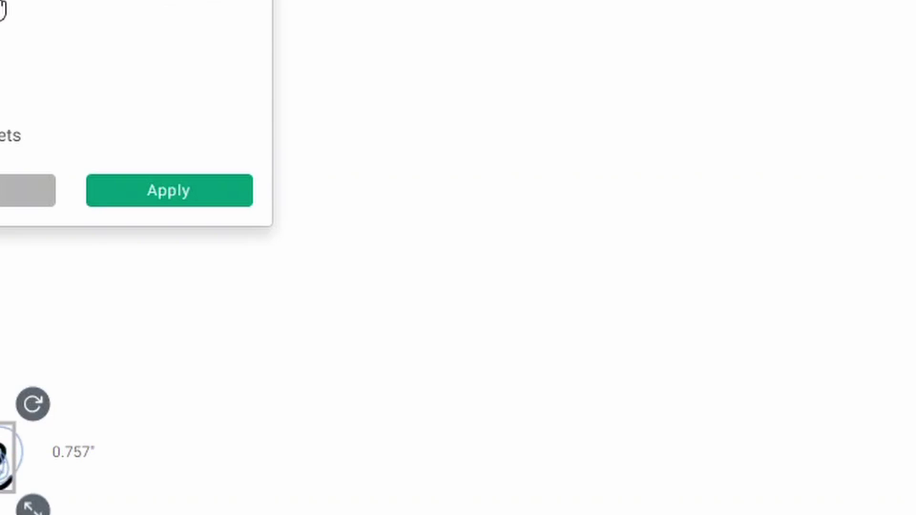
pyautogui.click(20, 10)
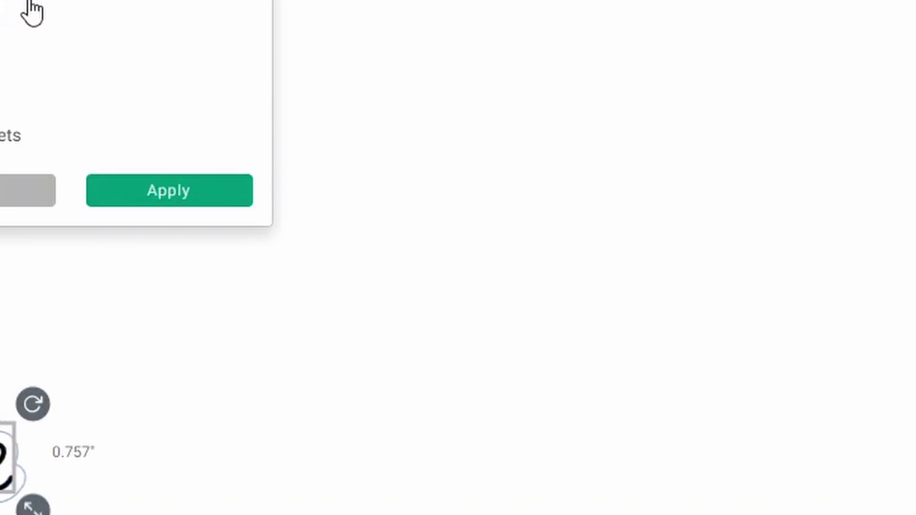
pyautogui.click(33, 11)
pyautogui.click(38, 11)
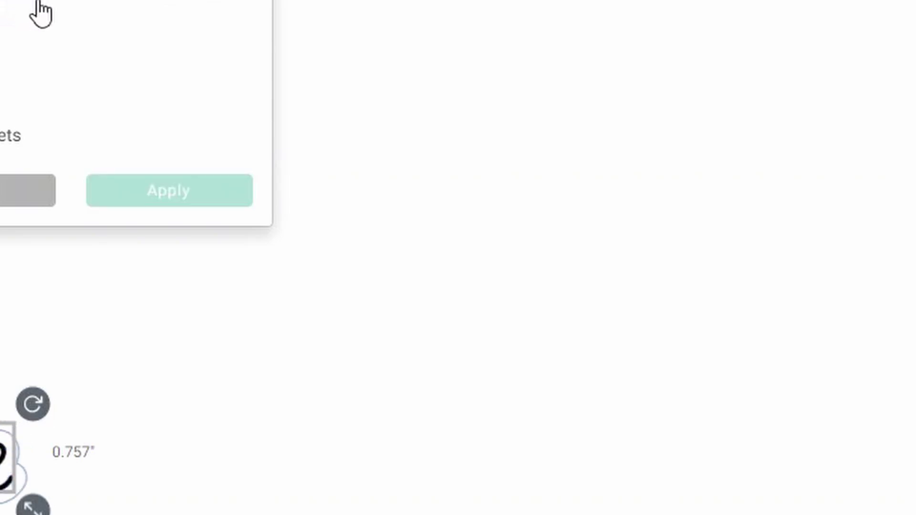
pyautogui.click(45, 14)
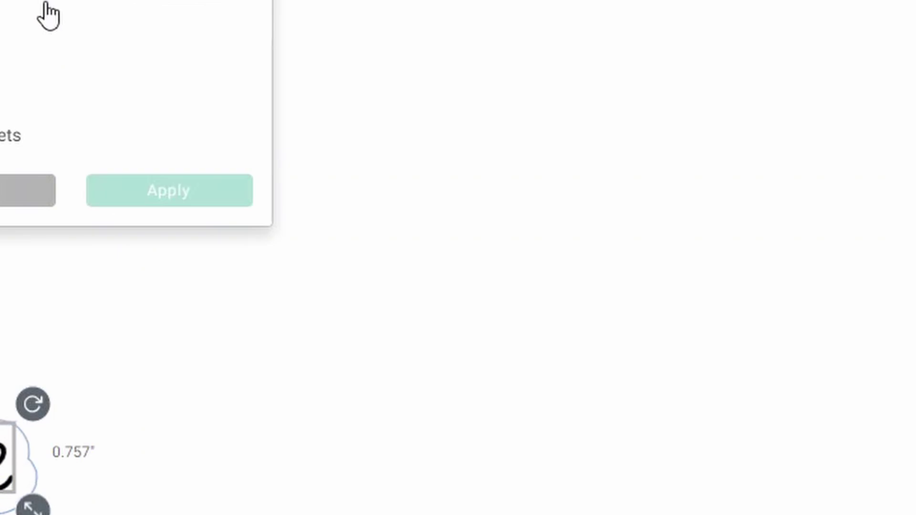
pyautogui.click(62, 17)
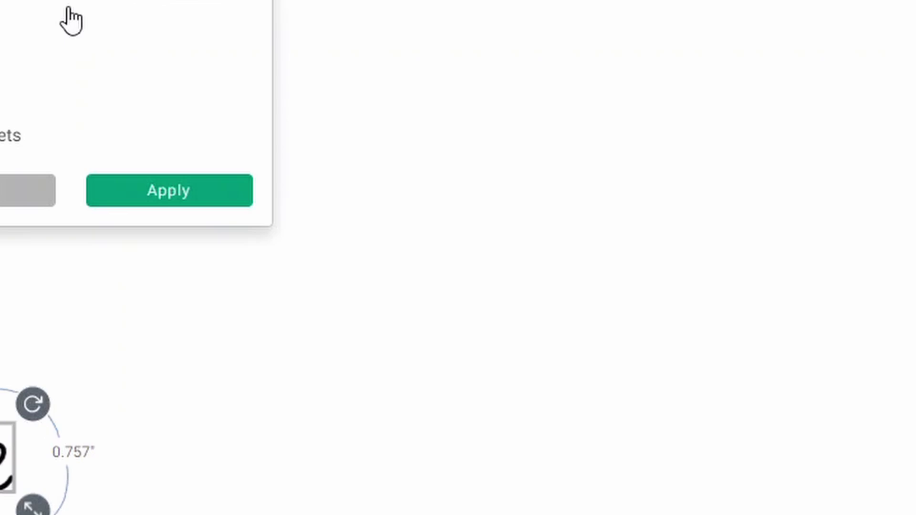
# - Apply a welded offset of 0.194 in with square corners around the name text
pyautogui.moveTo(67, 8); pyautogui.dragTo(46, 8)
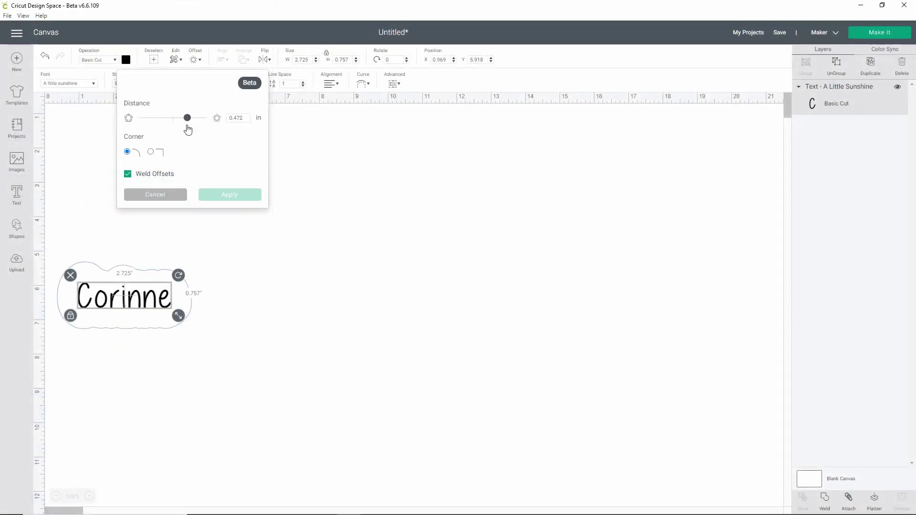
pyautogui.moveTo(183, 127); pyautogui.dragTo(181, 127)
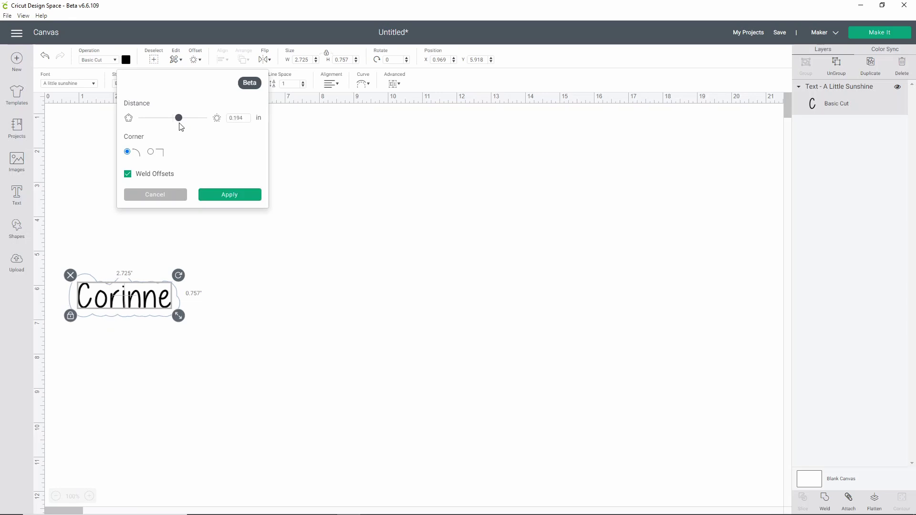
pyautogui.click(154, 154)
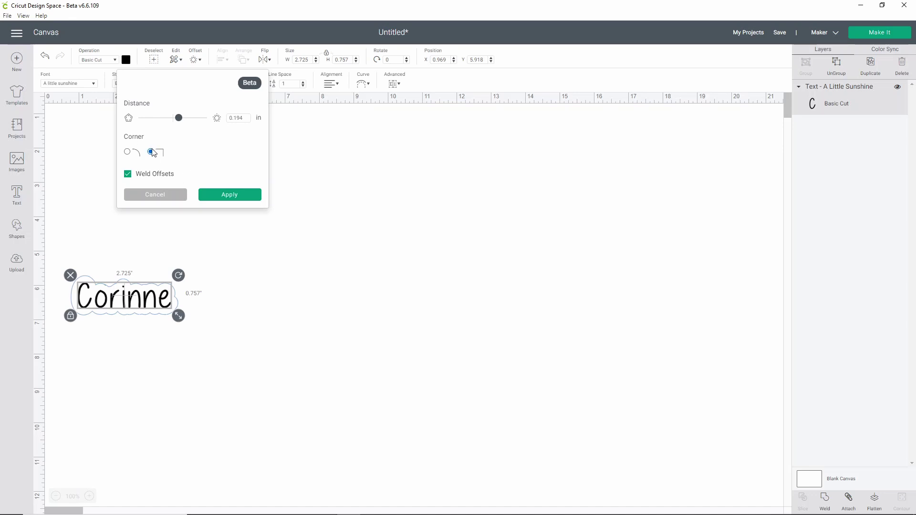
pyautogui.click(231, 195)
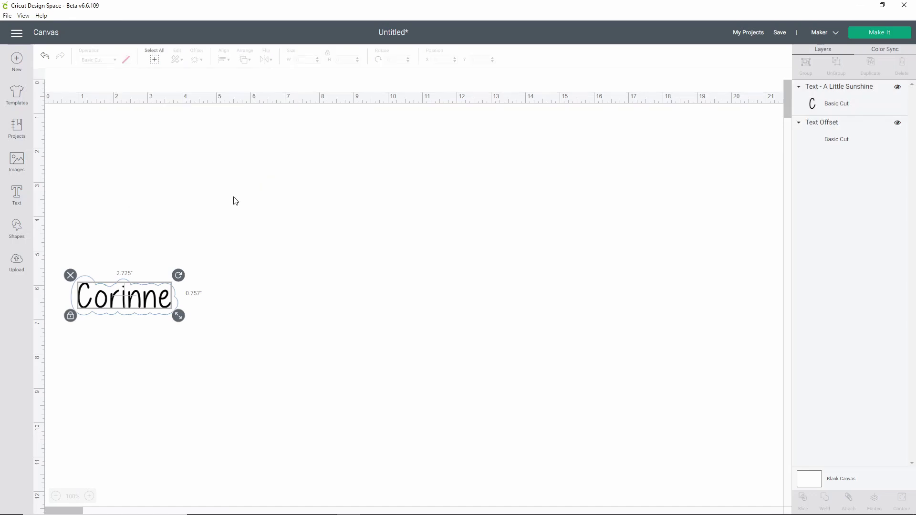
# - Recolor the offset layer behind the name bright blue
pyautogui.click(170, 288)
pyautogui.keyDown('shift'); pyautogui.click(176, 305); pyautogui.keyUp('shift')
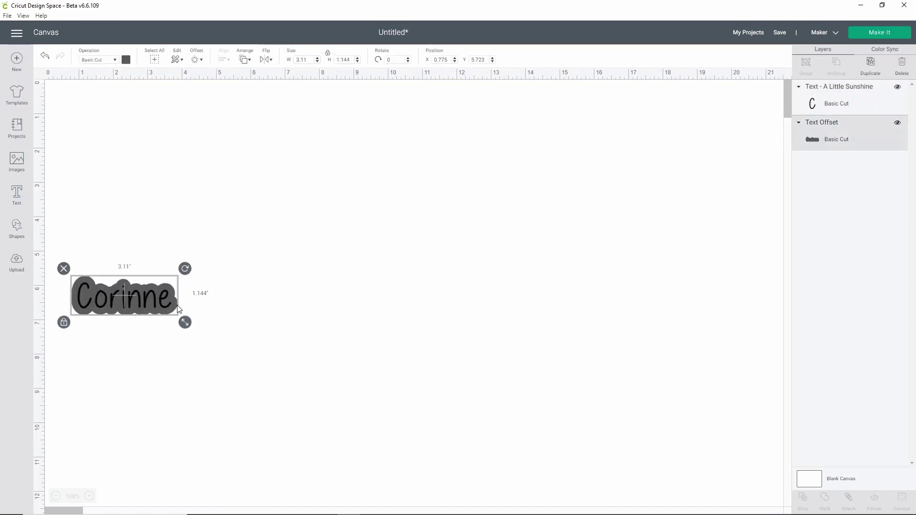
pyautogui.click(126, 60)
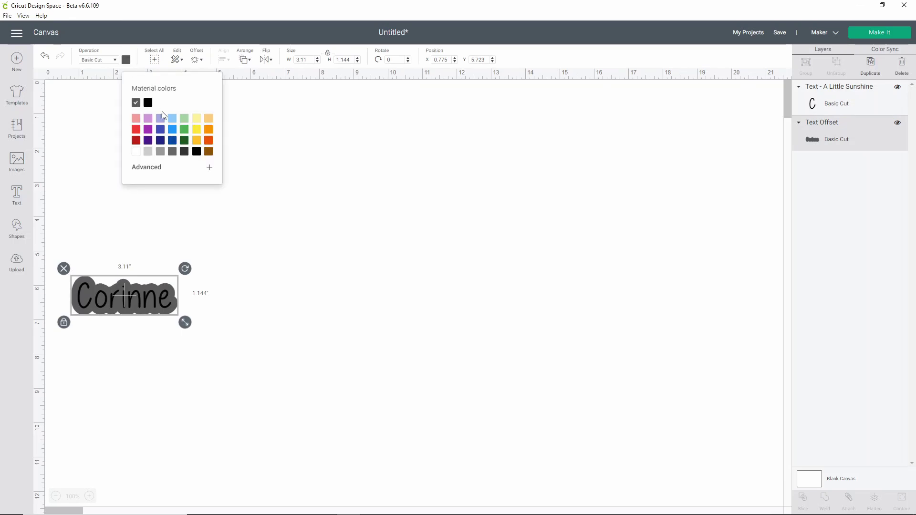
pyautogui.click(173, 137)
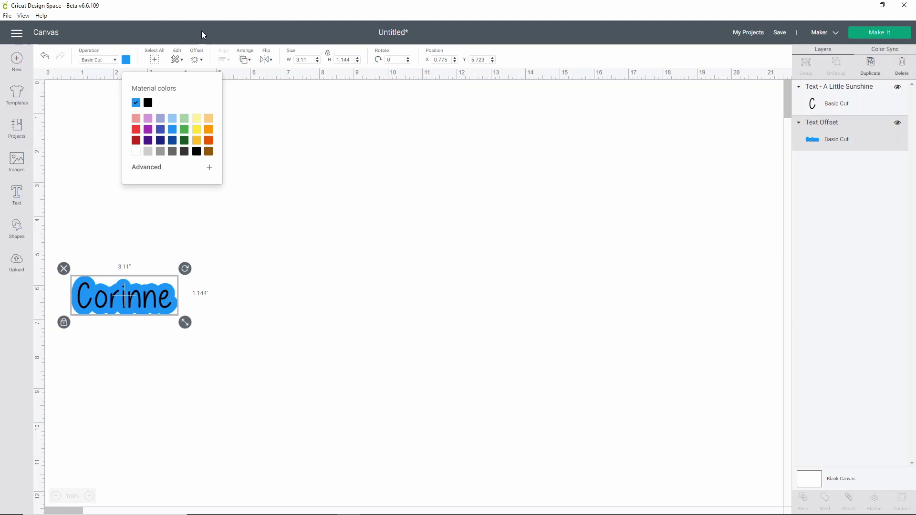
# - Apply a second offset of 0.472 in with square corners around the blue offset layer
pyautogui.click(199, 59)
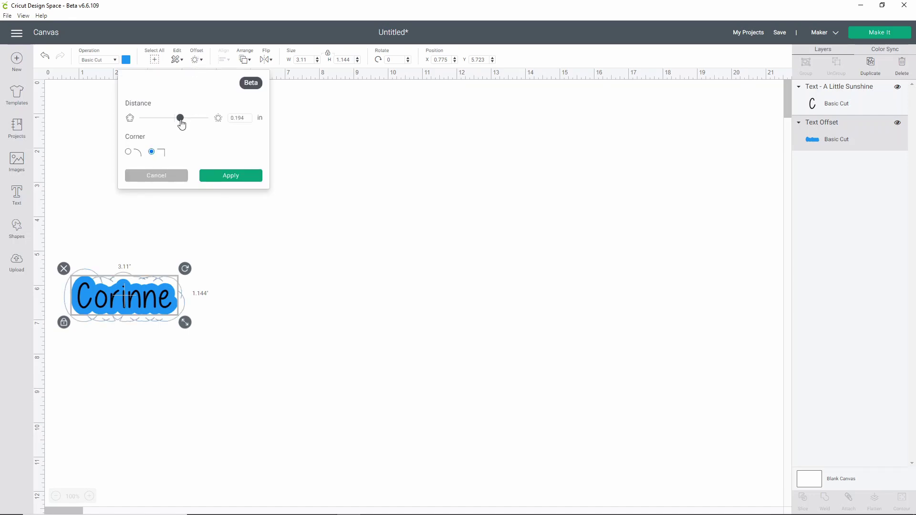
pyautogui.moveTo(185, 122); pyautogui.dragTo(192, 125)
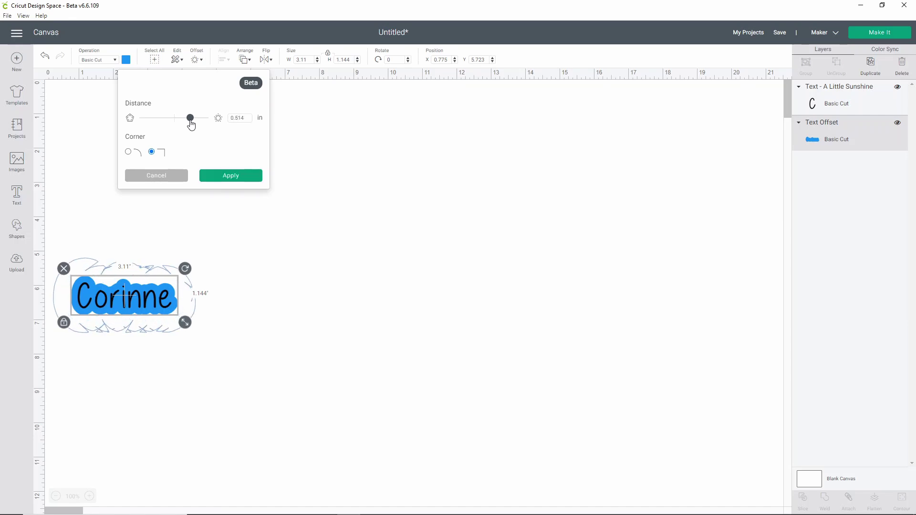
pyautogui.moveTo(191, 125); pyautogui.dragTo(190, 124)
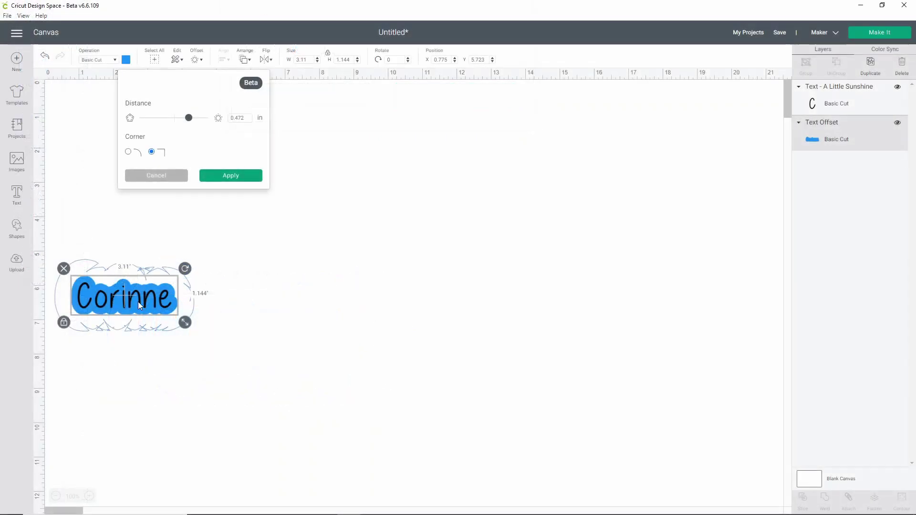
pyautogui.click(231, 176)
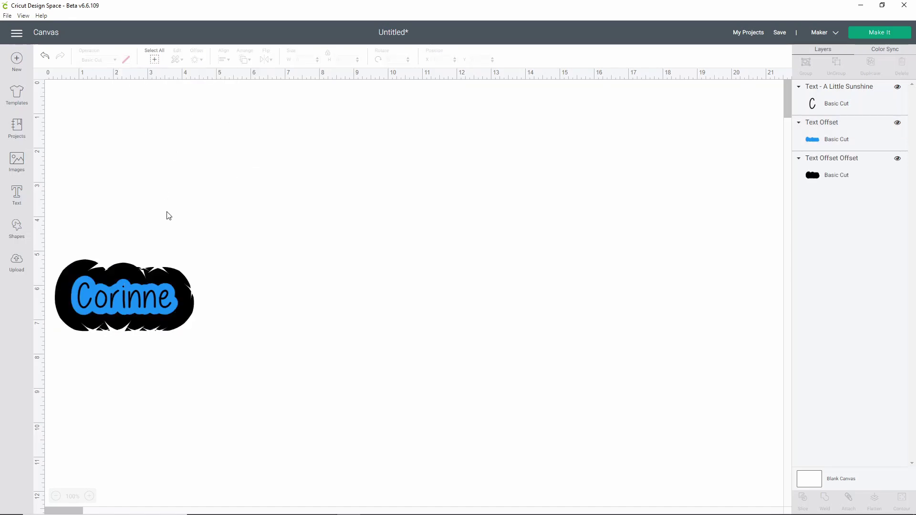
# - Recolor the outer offset layer purple and deselect it
pyautogui.click(184, 282)
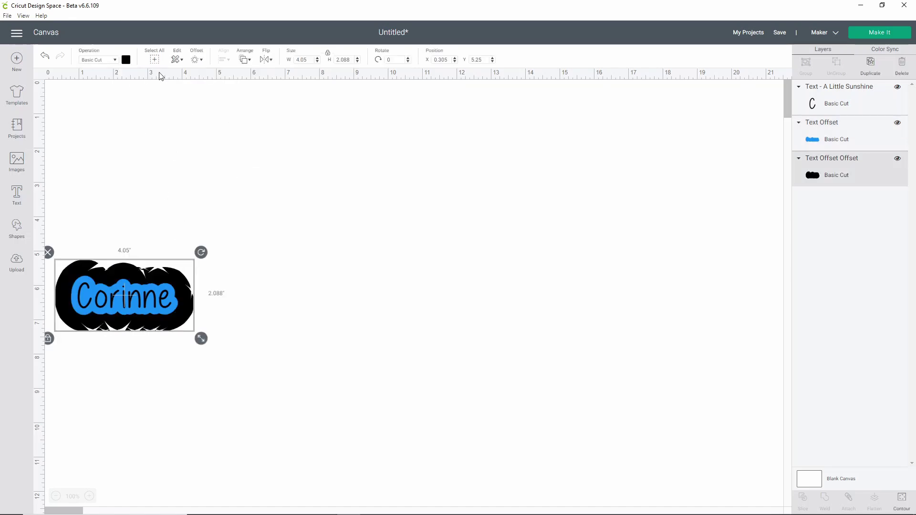
pyautogui.click(126, 60)
pyautogui.click(148, 129)
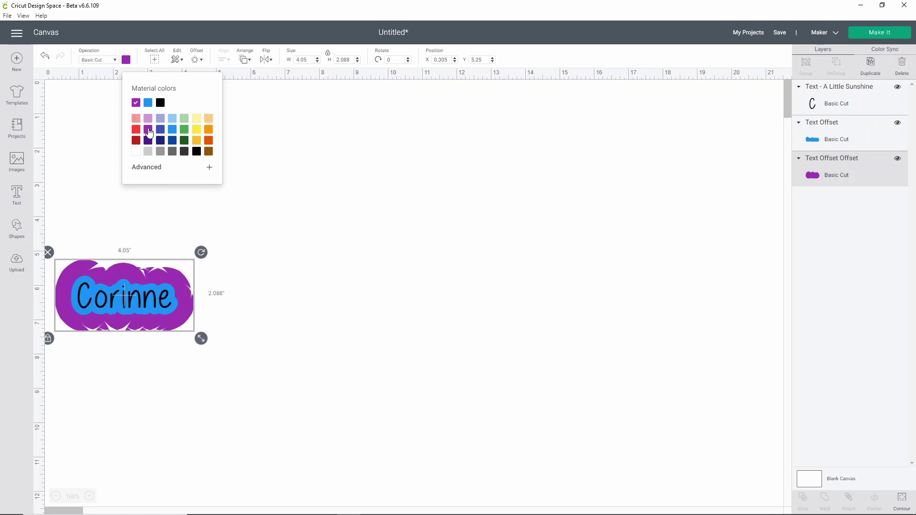
pyautogui.click(254, 245)
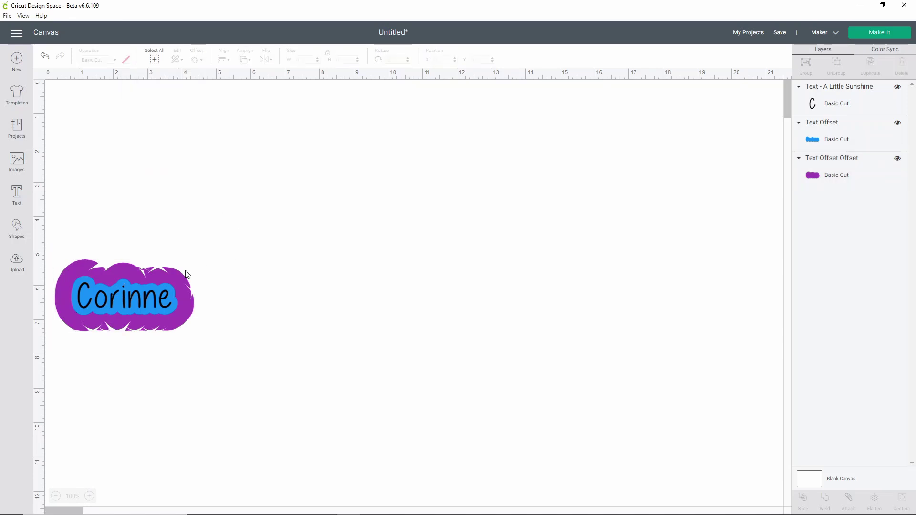
# - Pull the purple outer offset away from the name and delete it
pyautogui.click(179, 279)
pyautogui.click(193, 278)
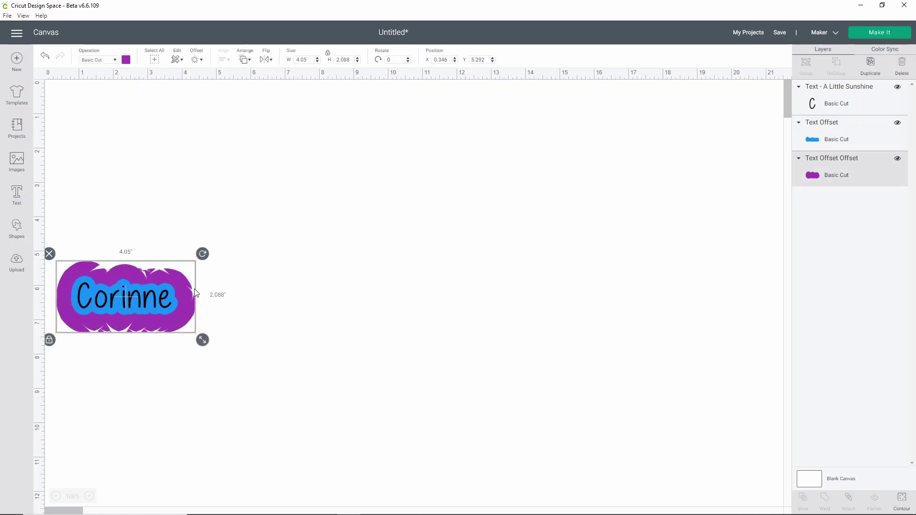
pyautogui.moveTo(188, 284); pyautogui.dragTo(497, 269)
pyautogui.press('Delete')
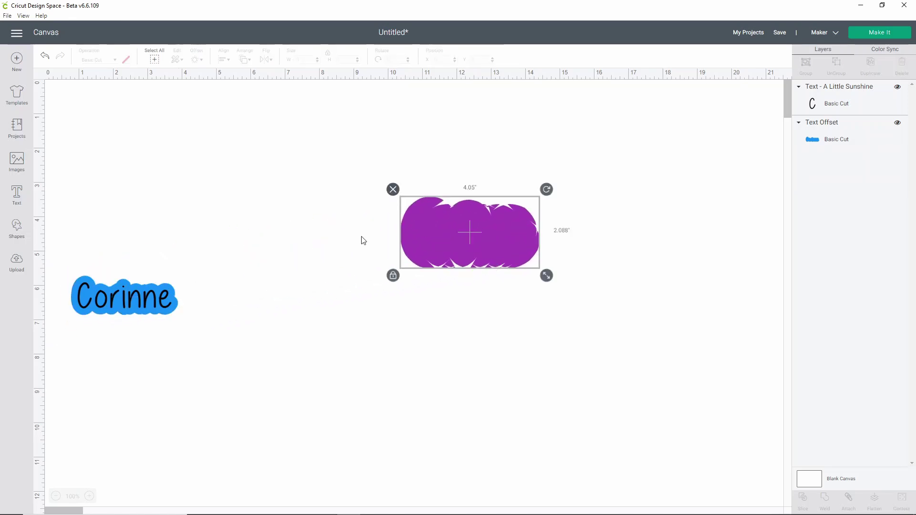
# - Move the name with its blue offset aside and place a heart shape in the open canvas area
pyautogui.moveTo(185, 317); pyautogui.dragTo(670, 270)
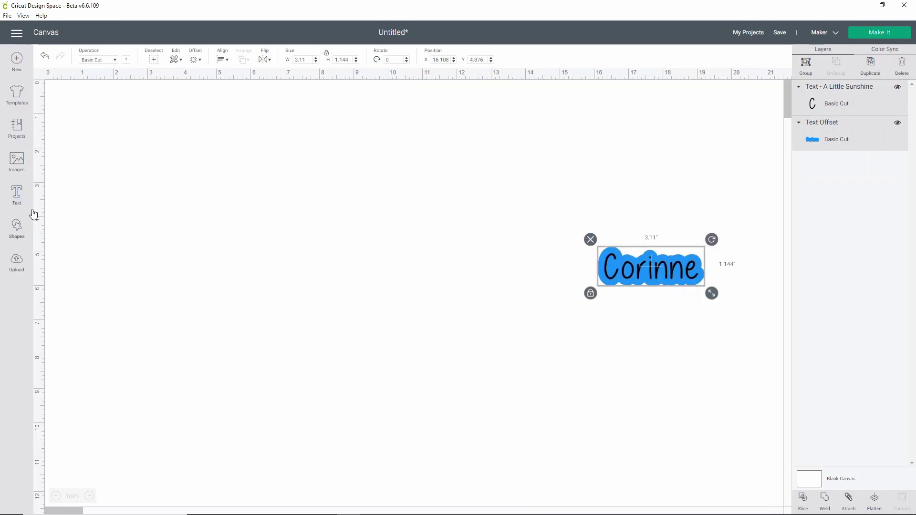
pyautogui.click(21, 228)
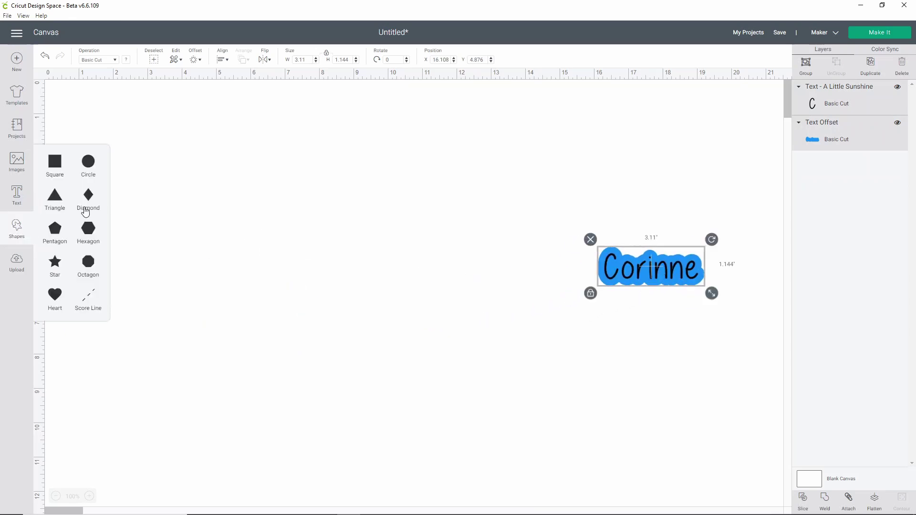
pyautogui.click(55, 294)
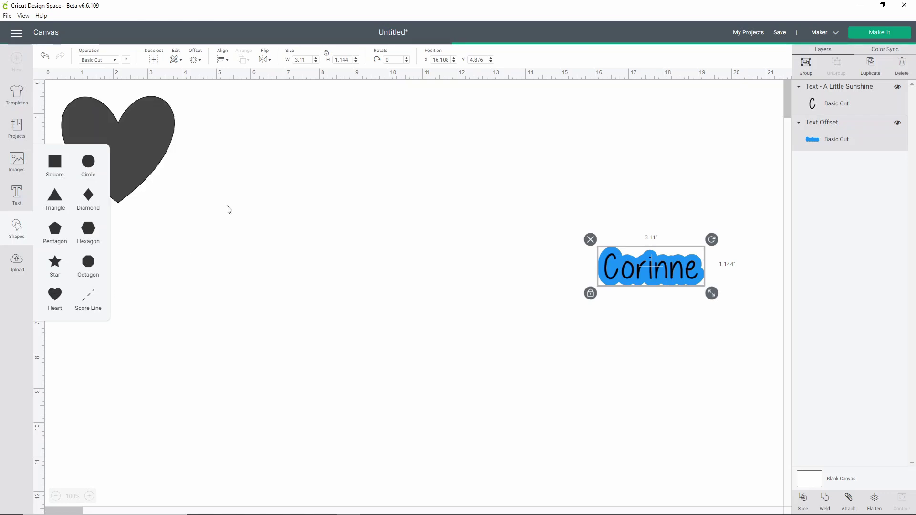
pyautogui.moveTo(159, 134); pyautogui.dragTo(241, 318)
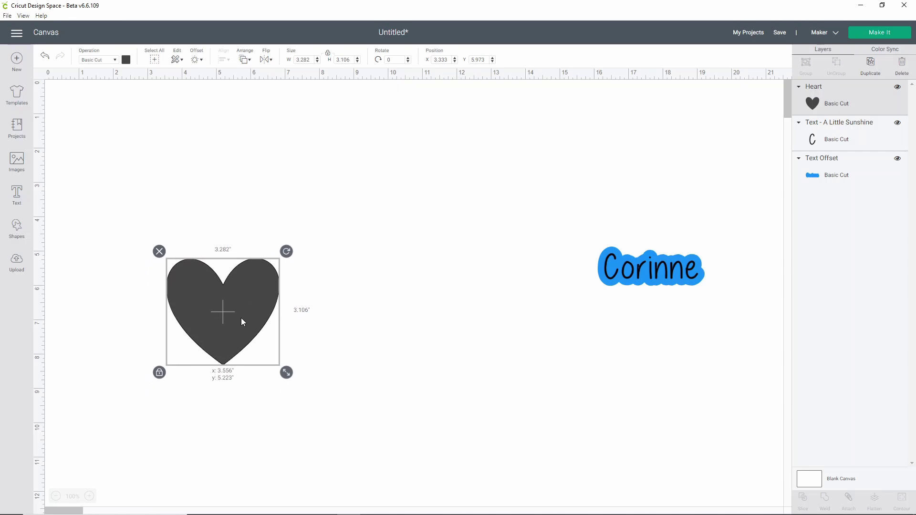
# - Apply a 0.25 in offset with rounded corners around the heart
pyautogui.click(198, 61)
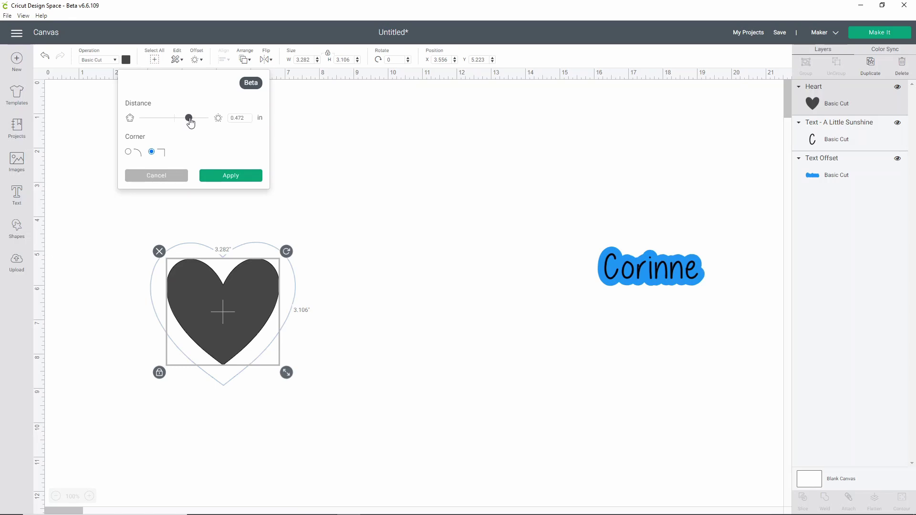
pyautogui.click(190, 123)
pyautogui.moveTo(189, 123); pyautogui.dragTo(183, 124)
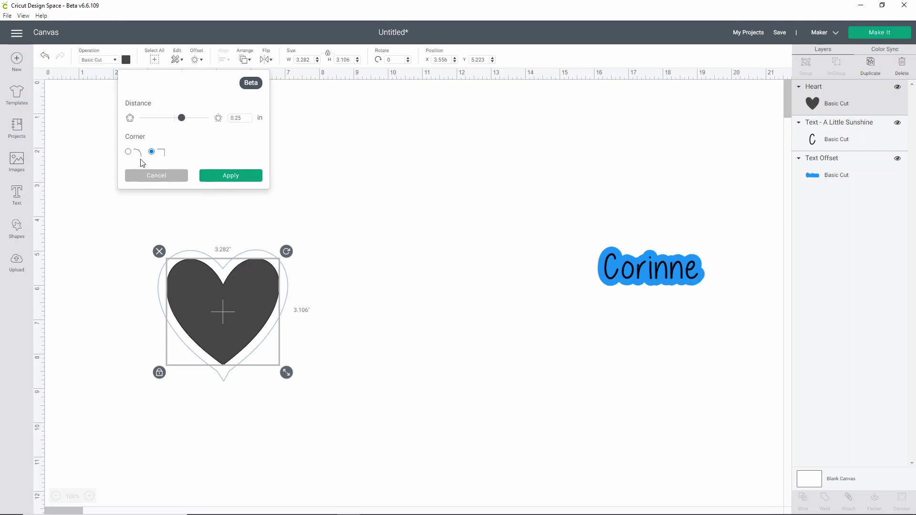
pyautogui.click(128, 153)
pyautogui.click(227, 176)
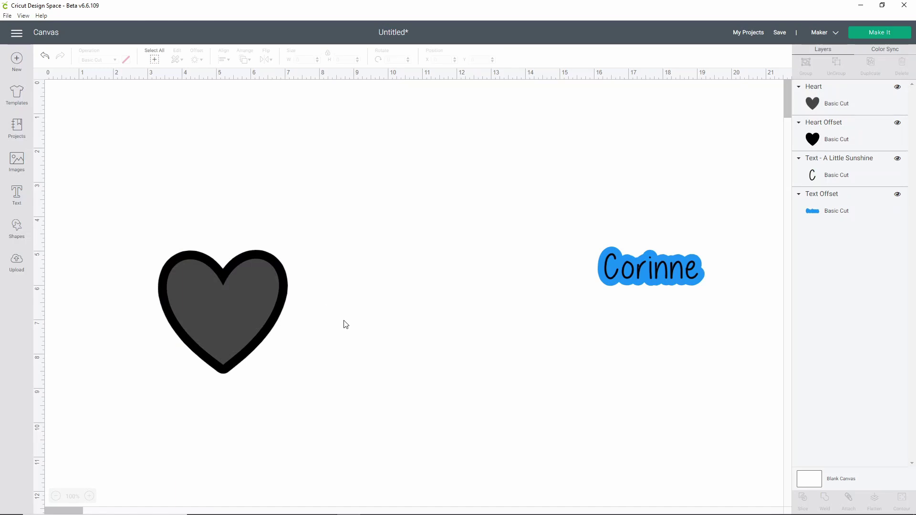
# - Add three more 0.25 in offsets with rounded corners, each built around the outermost heart layer
pyautogui.click(285, 277)
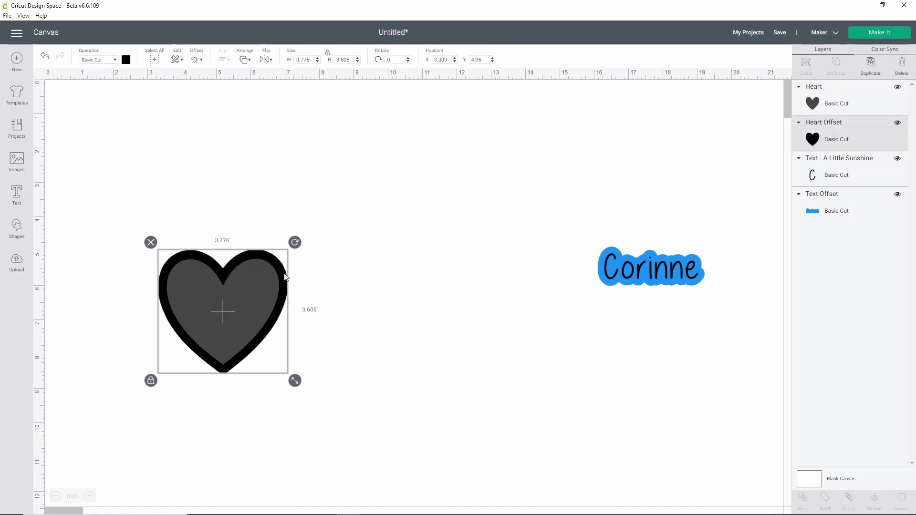
pyautogui.click(196, 61)
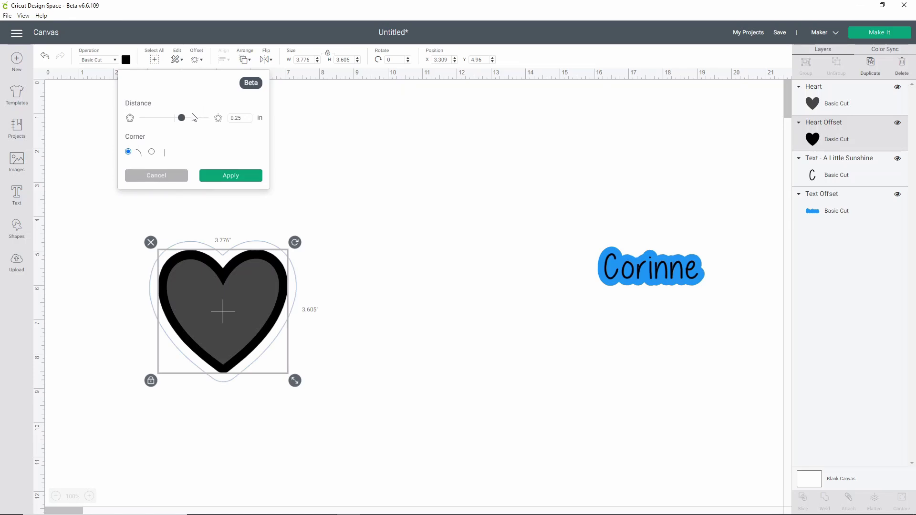
pyautogui.click(243, 177)
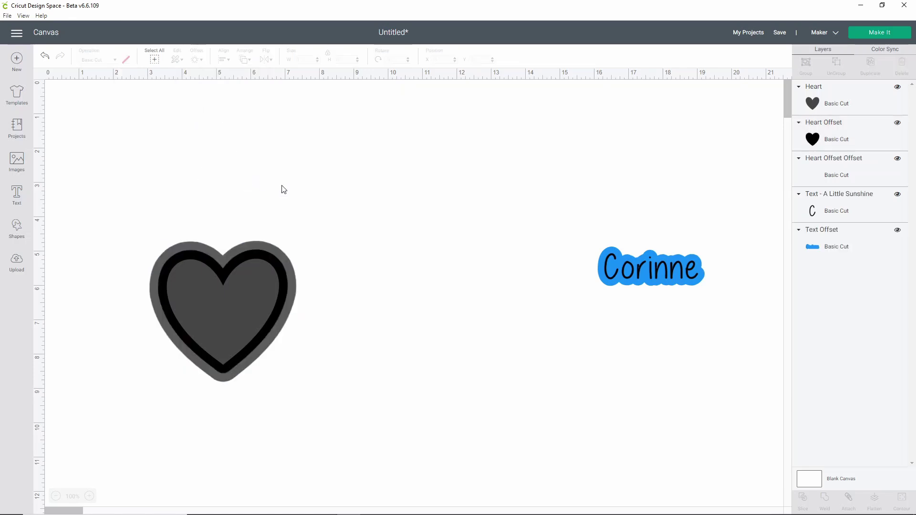
pyautogui.click(297, 285)
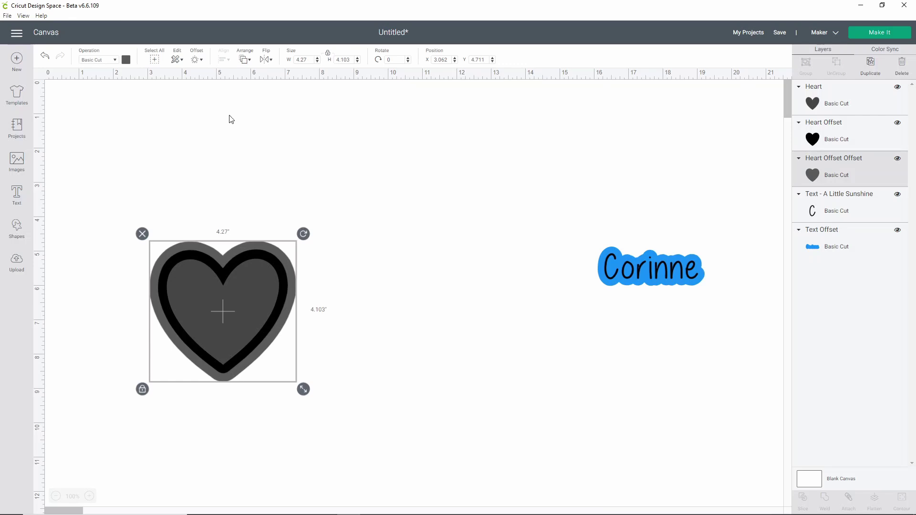
pyautogui.click(197, 59)
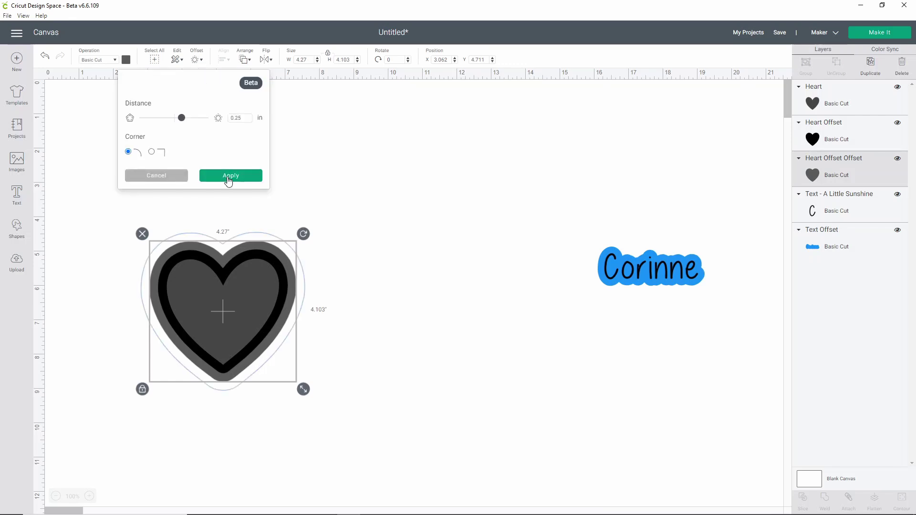
pyautogui.click(229, 181)
pyautogui.click(303, 272)
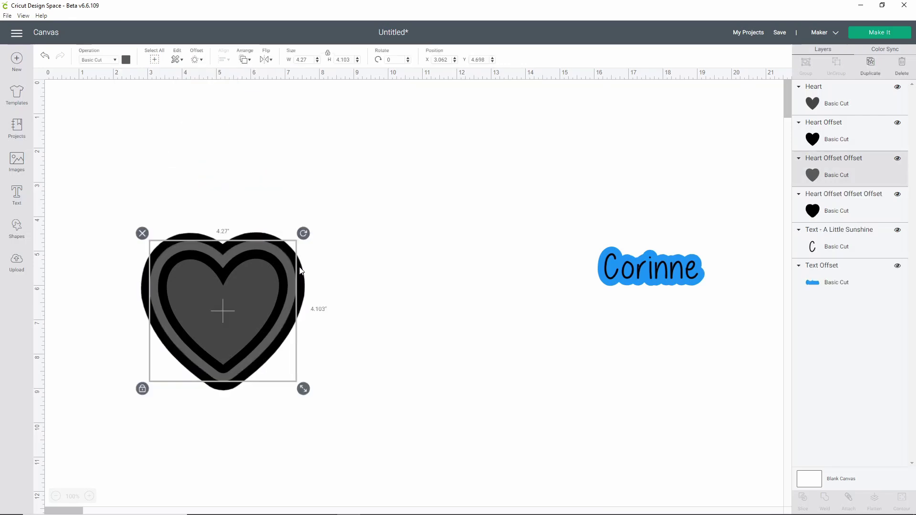
pyautogui.click(310, 266)
pyautogui.click(200, 59)
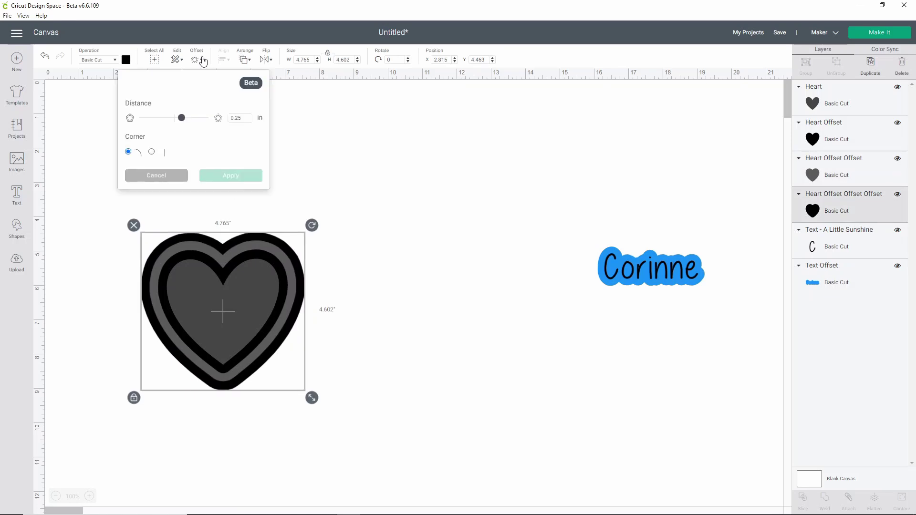
pyautogui.click(228, 173)
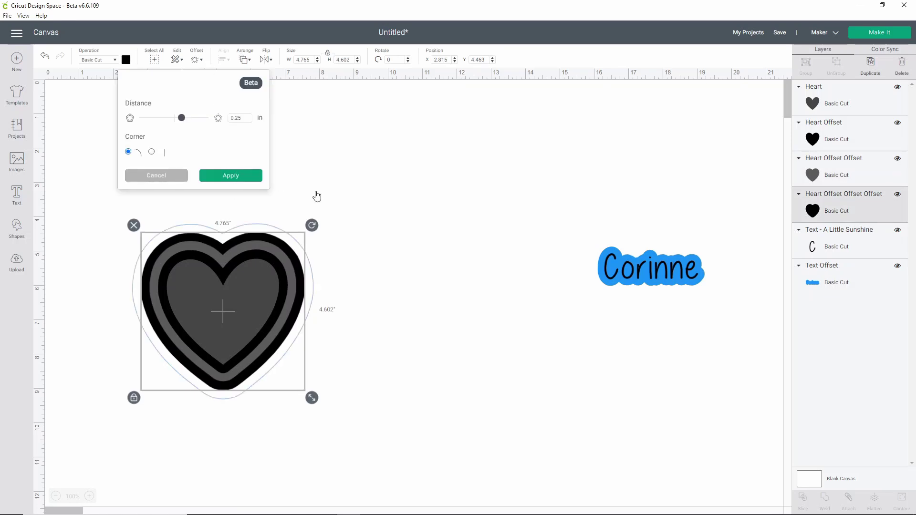
# - Move the heart together with all its offset layers over beside the name, and deselect it
pyautogui.moveTo(353, 383); pyautogui.dragTo(165, 249)
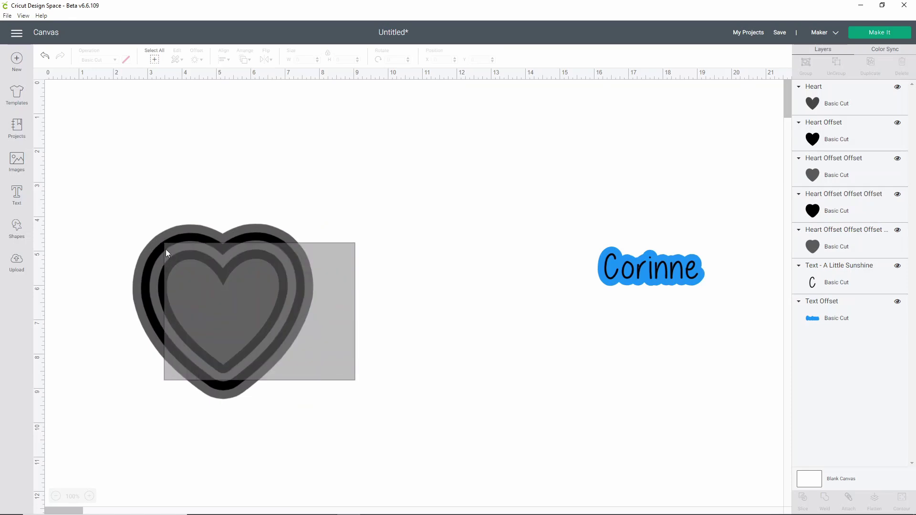
pyautogui.moveTo(189, 293); pyautogui.dragTo(445, 224)
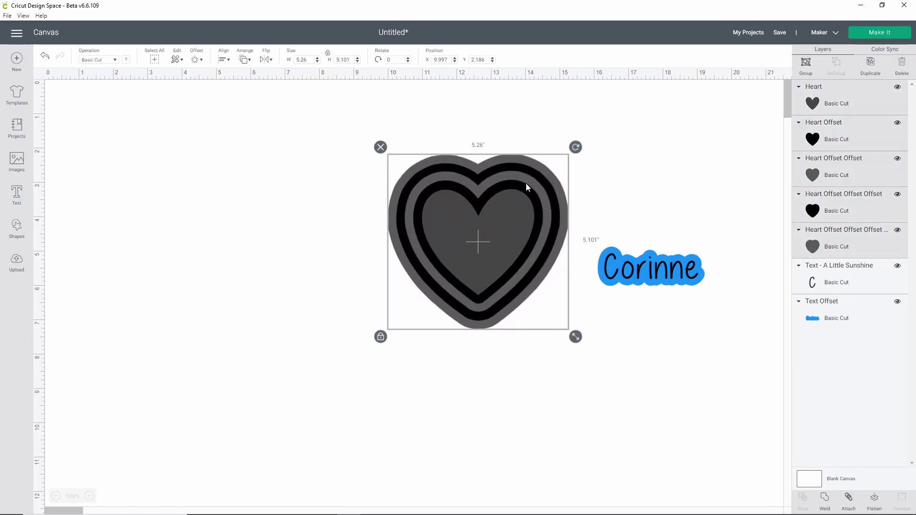
pyautogui.click(585, 400)
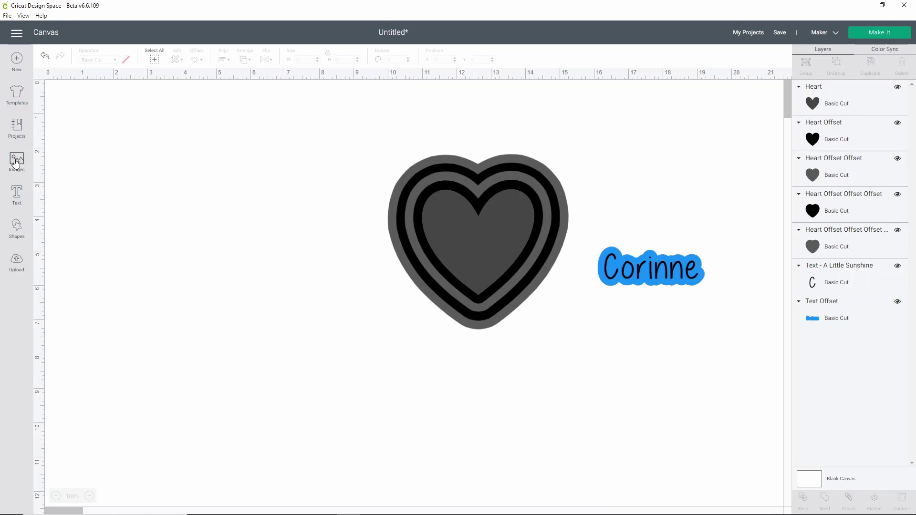
# - Insert the black mermaid tail from the uploaded images and place it in the empty area beside the heart
pyautogui.click(18, 261)
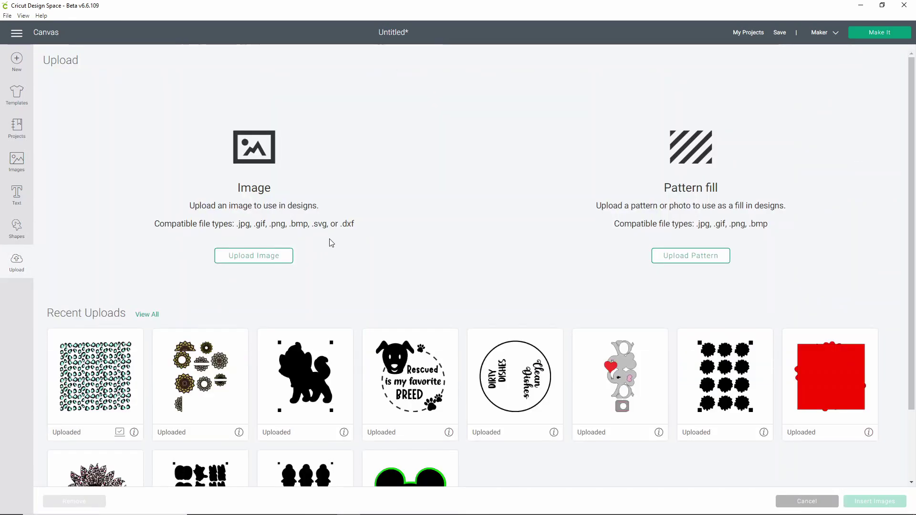
pyautogui.click(154, 316)
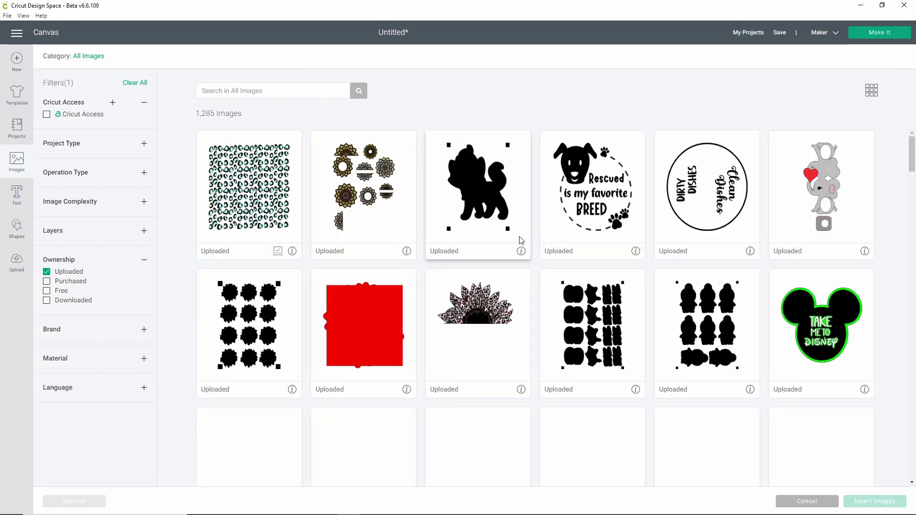
pyautogui.scroll(-4, 509, 282)
pyautogui.scroll(-3, 510, 282)
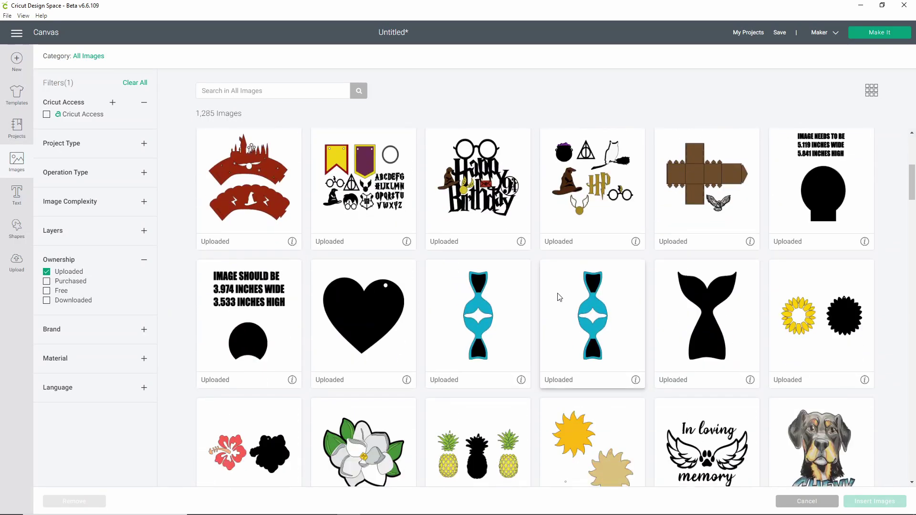
pyautogui.click(728, 266)
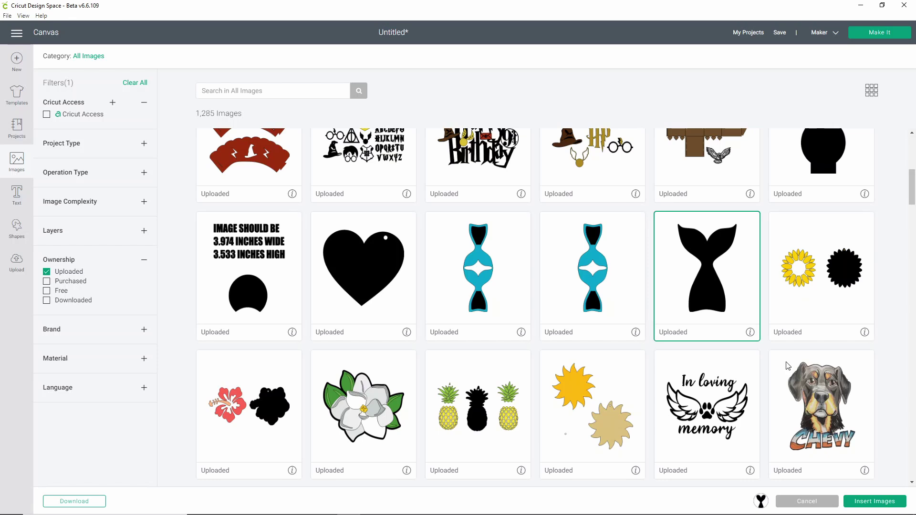
pyautogui.click(876, 502)
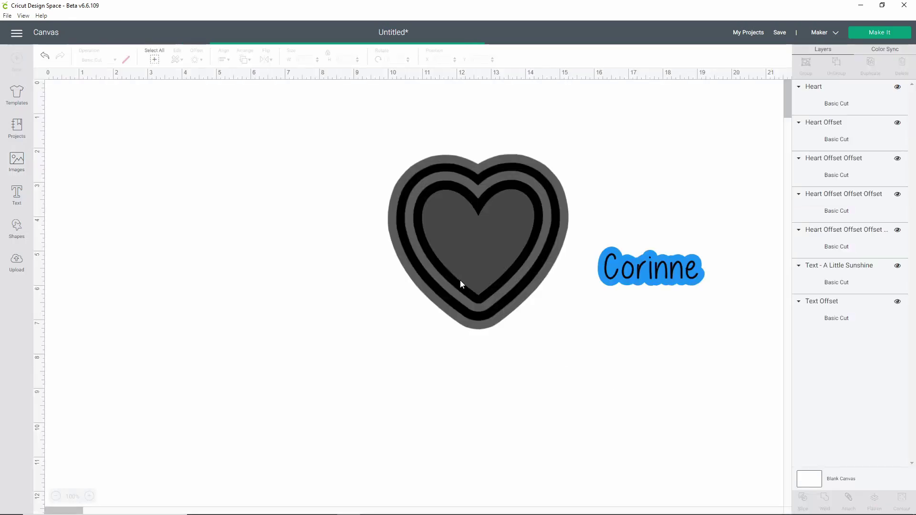
pyautogui.moveTo(179, 259); pyautogui.dragTo(316, 406)
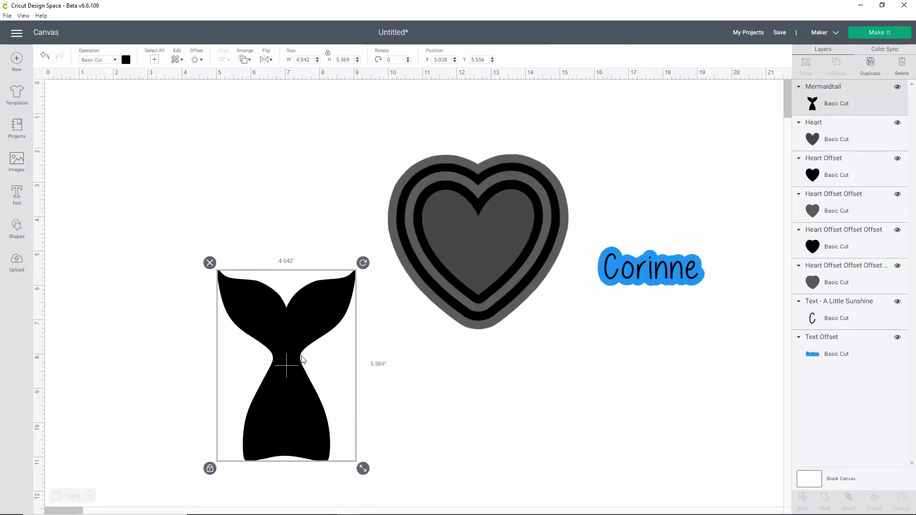
# - Apply a 0.25 in rounded offset to the mermaid tail, and move the tail and its offset separately below the heart
pyautogui.click(199, 60)
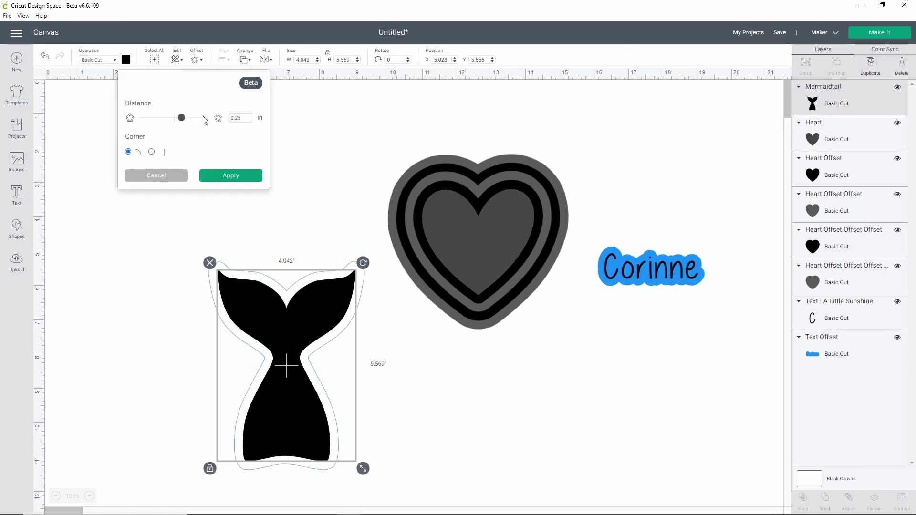
pyautogui.click(231, 176)
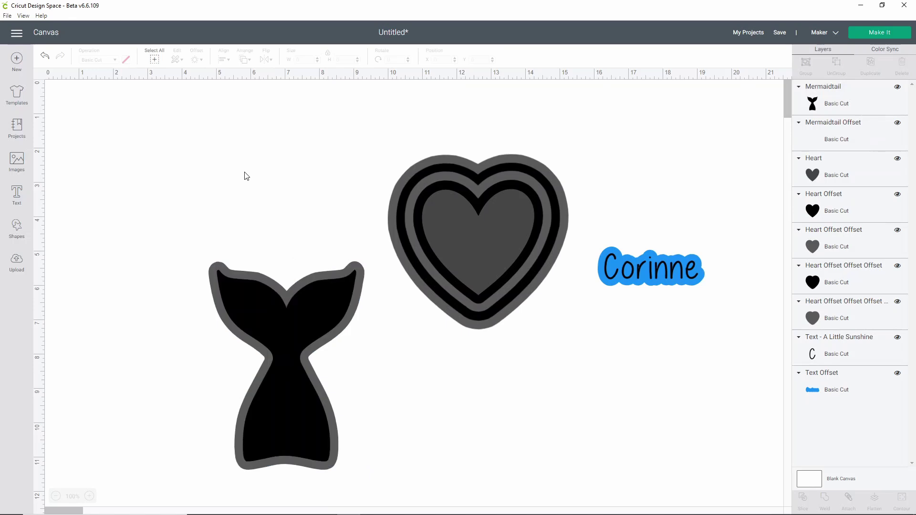
pyautogui.moveTo(312, 314); pyautogui.dragTo(485, 365)
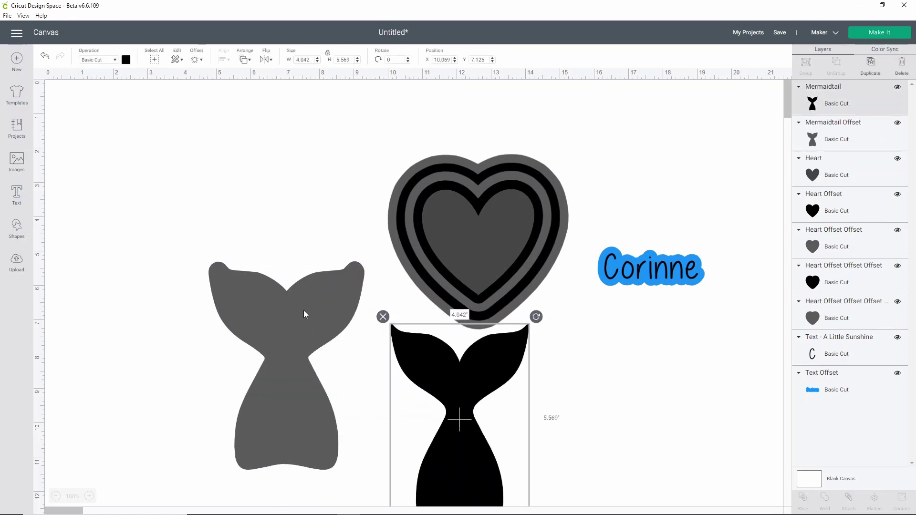
pyautogui.moveTo(353, 313); pyautogui.dragTo(307, 163)
pyautogui.moveTo(230, 172); pyautogui.dragTo(470, 391)
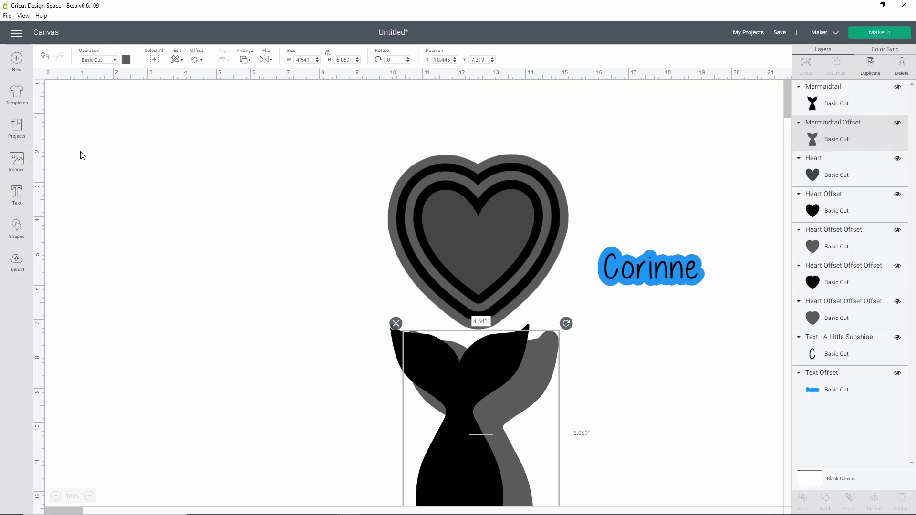
# - Insert the brown baby bear from the image library and place it in the empty area beside the mermaid tail
pyautogui.click(17, 162)
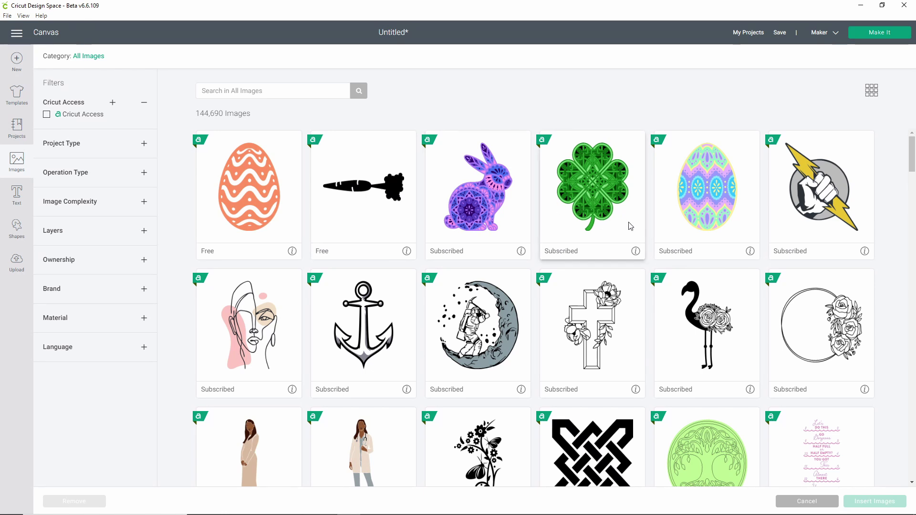
pyautogui.scroll(-9, 631, 227)
pyautogui.scroll(-10, 630, 227)
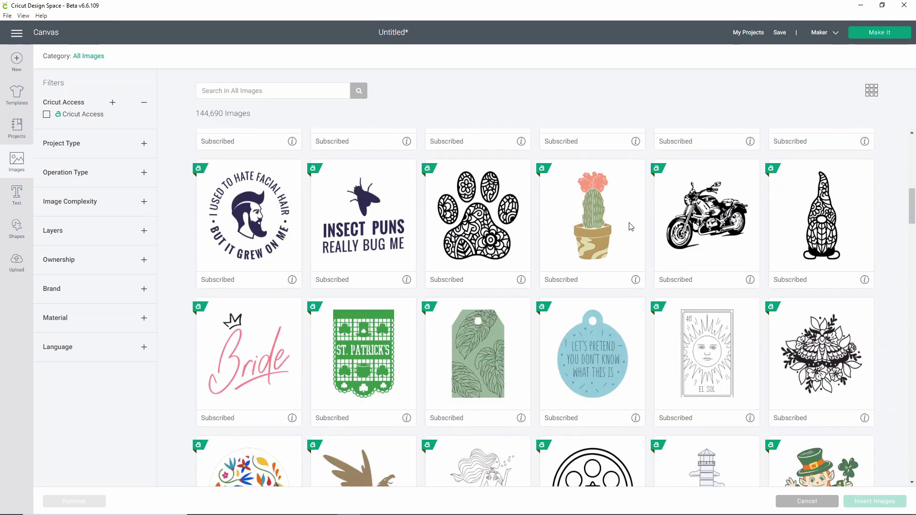
pyautogui.scroll(-8, 631, 227)
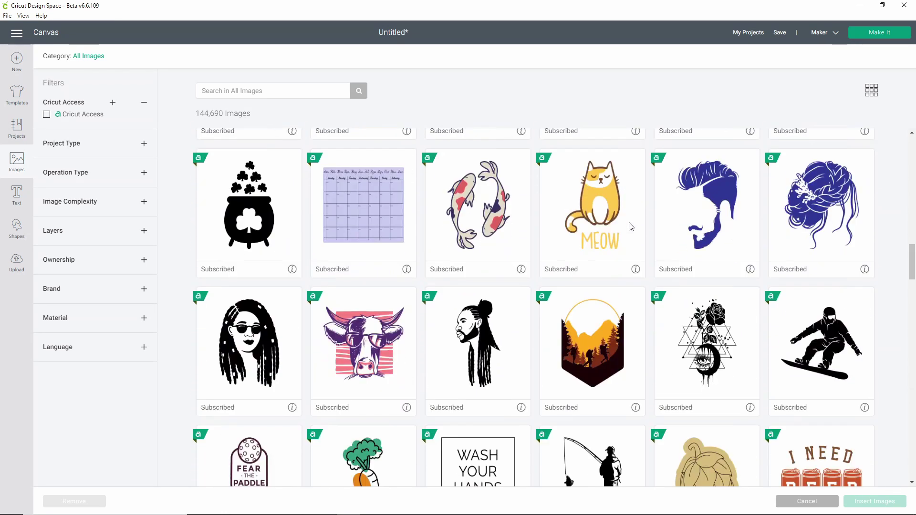
pyautogui.scroll(-3, 631, 226)
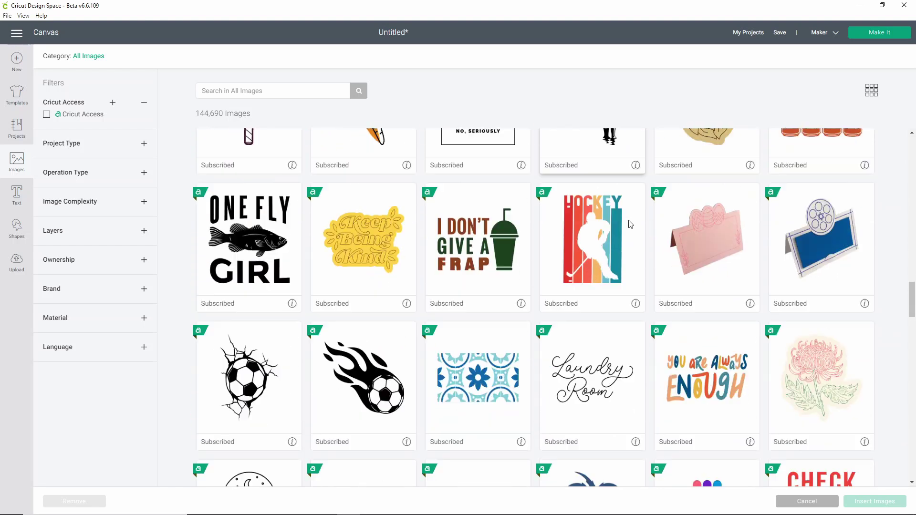
pyautogui.scroll(-12, 631, 224)
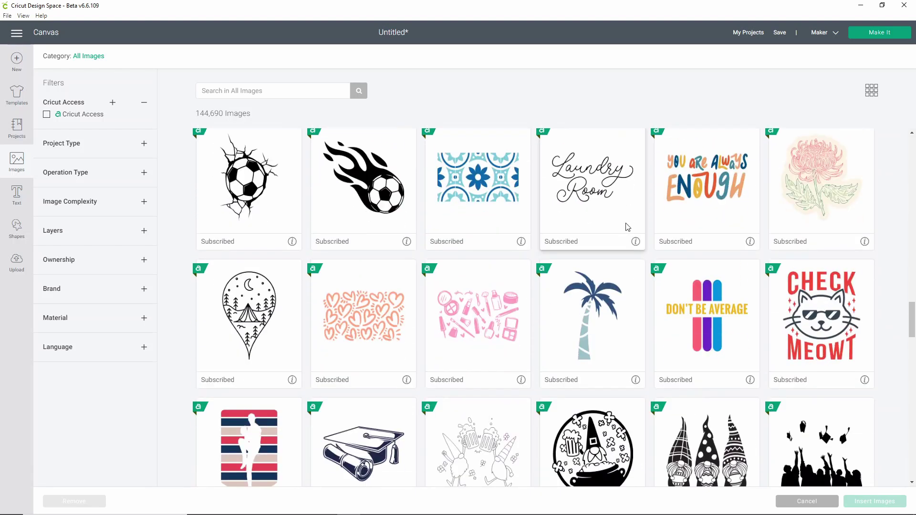
pyautogui.scroll(-6, 628, 227)
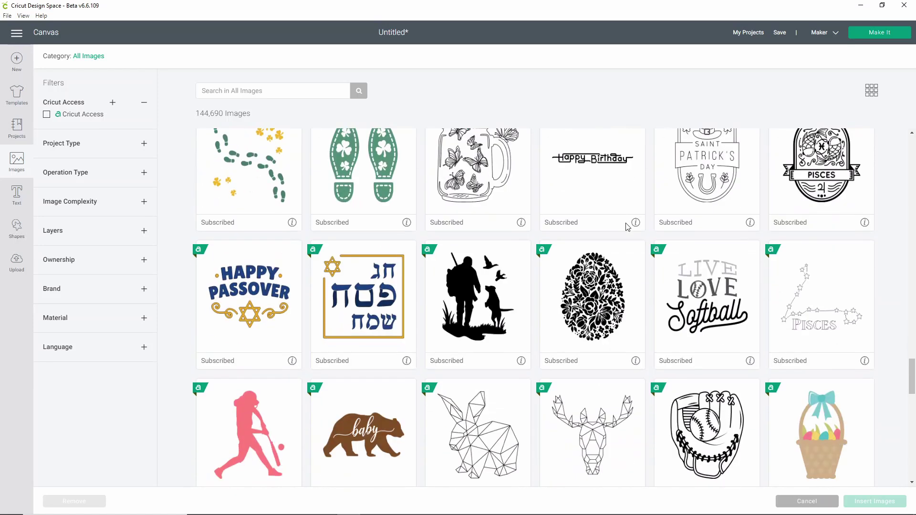
pyautogui.scroll(-3, 628, 227)
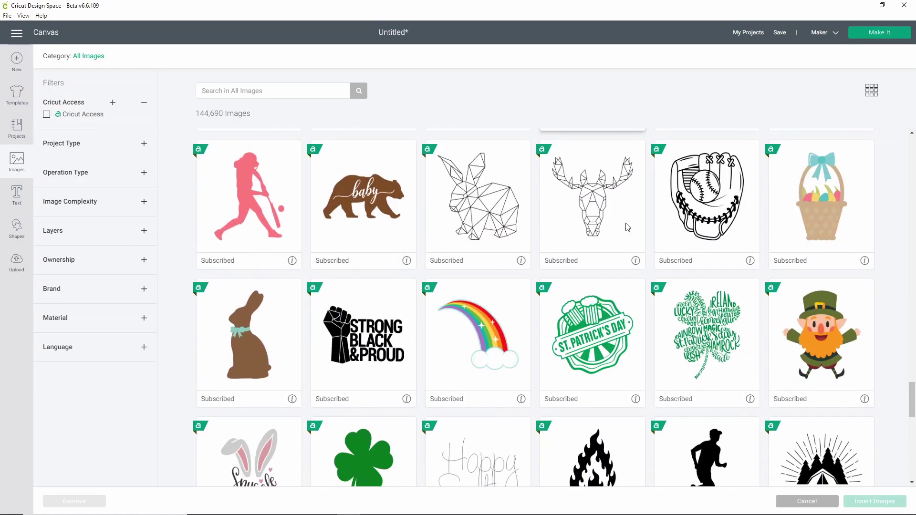
pyautogui.click(377, 183)
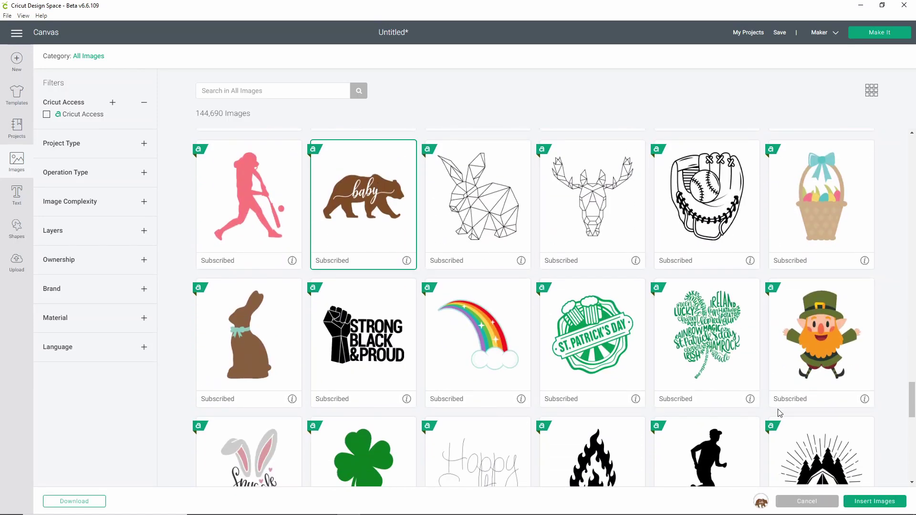
pyautogui.click(878, 502)
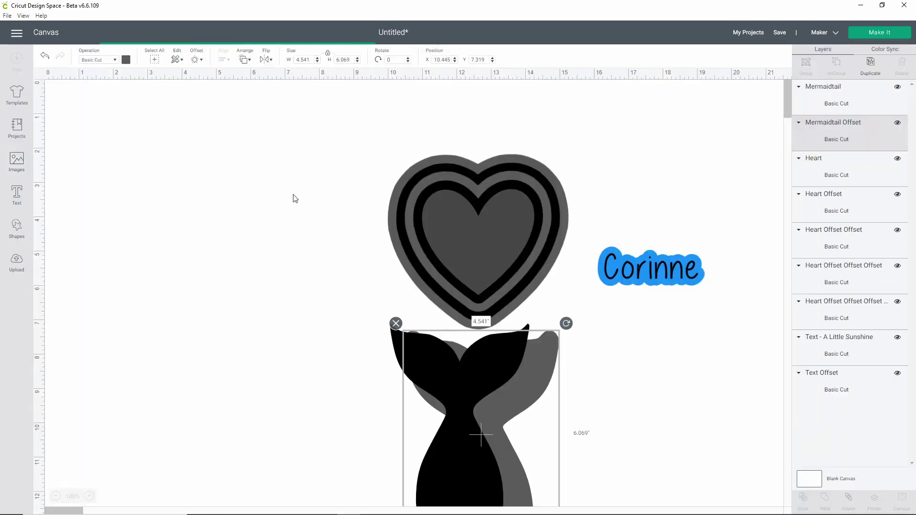
pyautogui.moveTo(201, 213); pyautogui.dragTo(206, 392)
# - Apply a 0.25 in welded offset with rounded corners to the baby bear, and separate the bear from its offset
pyautogui.click(197, 59)
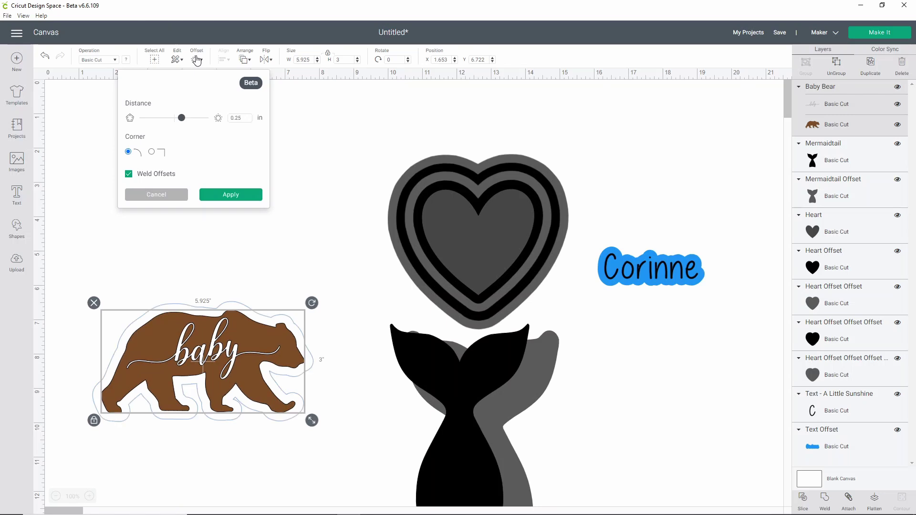
pyautogui.click(243, 203)
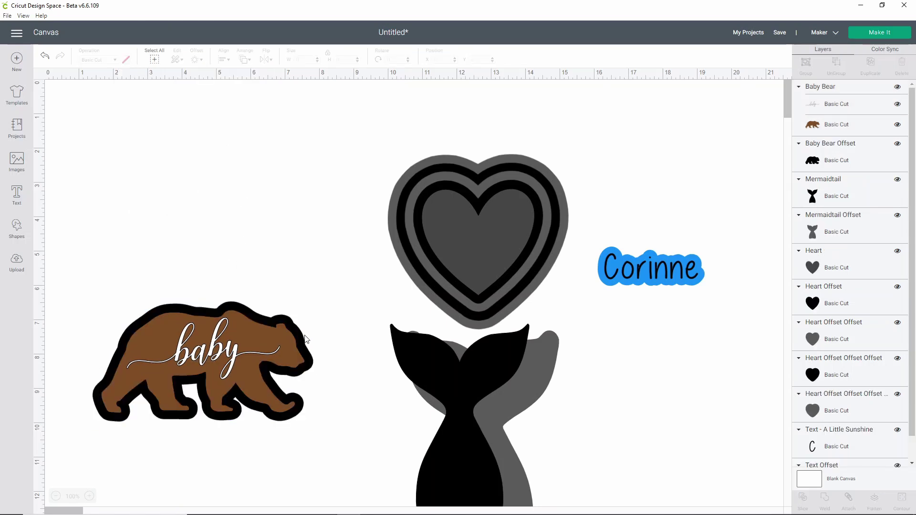
pyautogui.moveTo(302, 341); pyautogui.dragTo(332, 203)
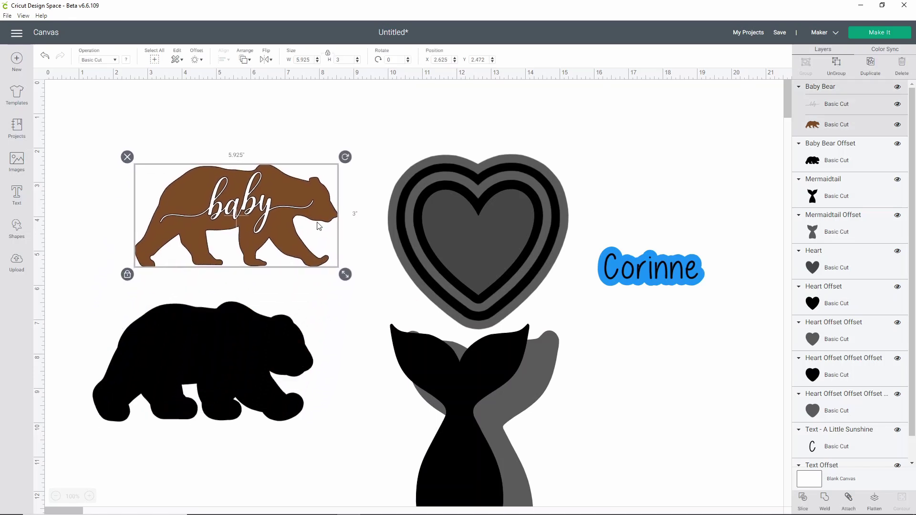
pyautogui.click(299, 327)
pyautogui.moveTo(299, 327); pyautogui.dragTo(320, 322)
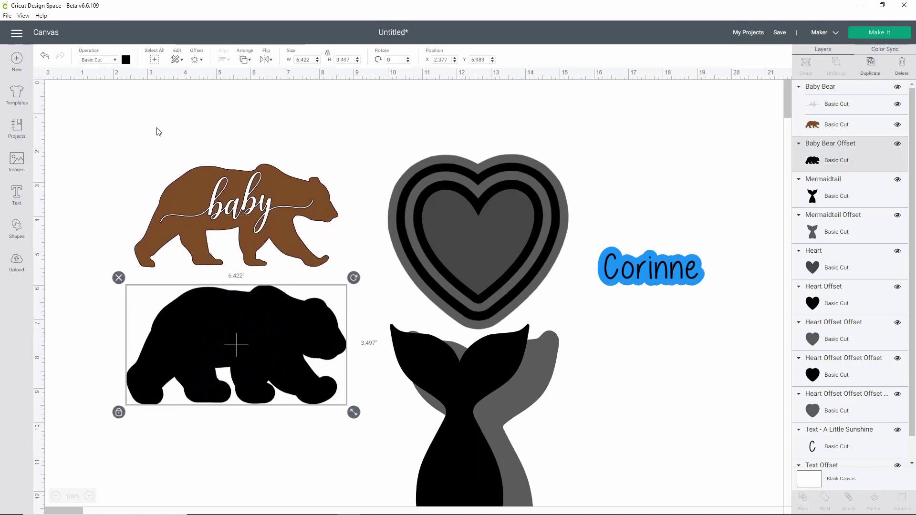
# - Color the bear's offset green and place the brown bear back over it
pyautogui.click(126, 59)
pyautogui.click(184, 129)
pyautogui.moveTo(264, 179); pyautogui.dragTo(265, 313)
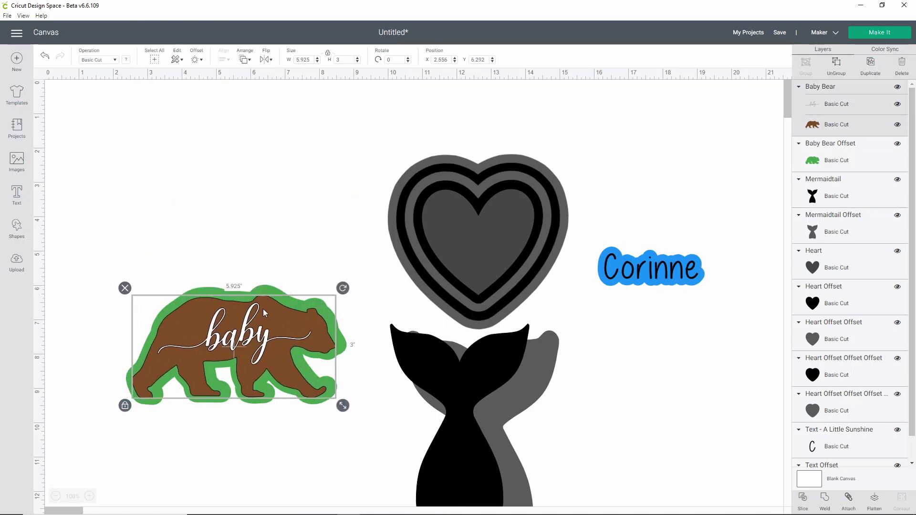
# - Color the innermost heart red
pyautogui.click(554, 175)
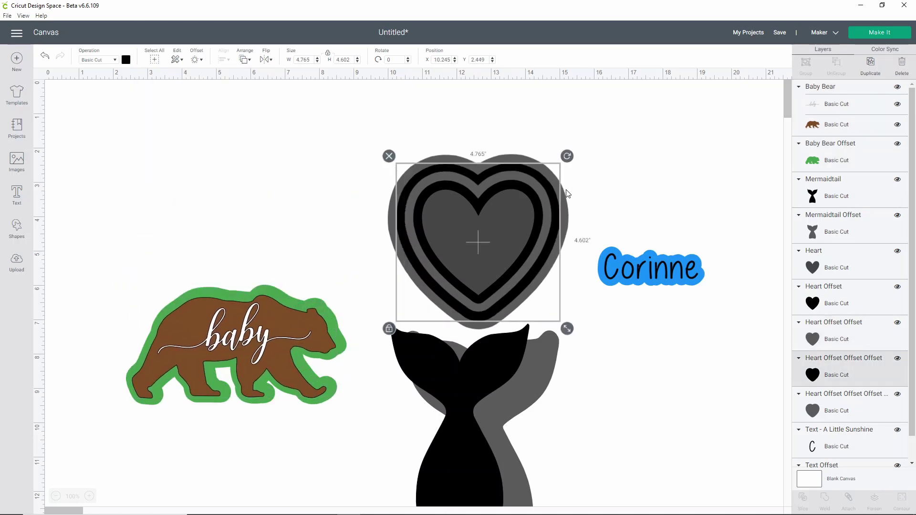
pyautogui.click(530, 211)
pyautogui.click(126, 59)
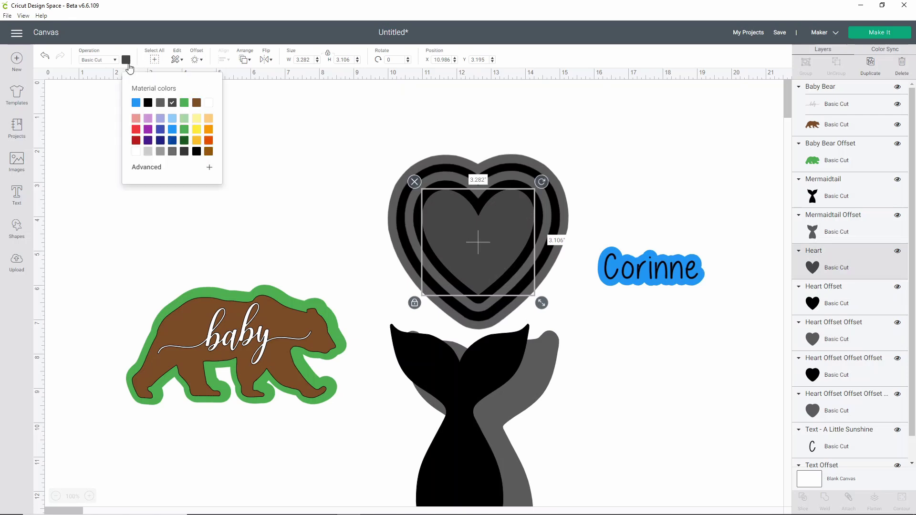
pyautogui.click(136, 130)
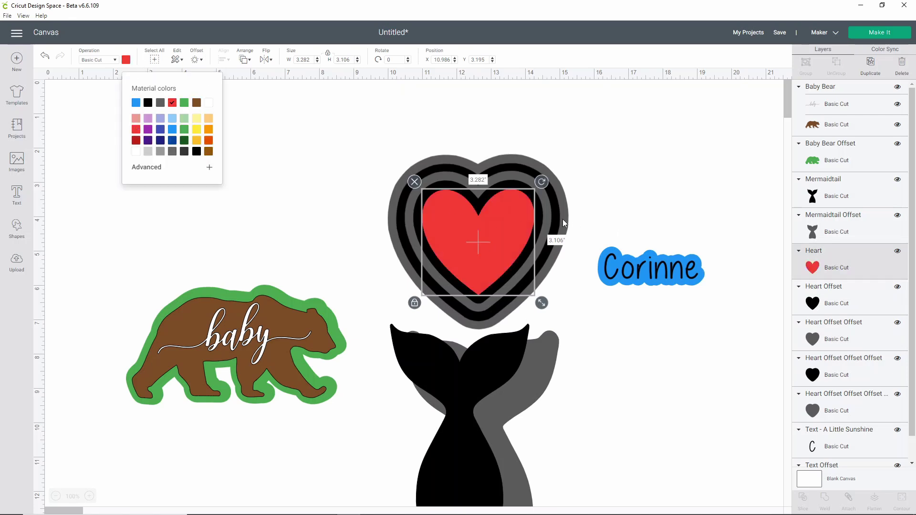
# - Color the first offset layer around the heart orange and the second one yellow
pyautogui.click(840, 307)
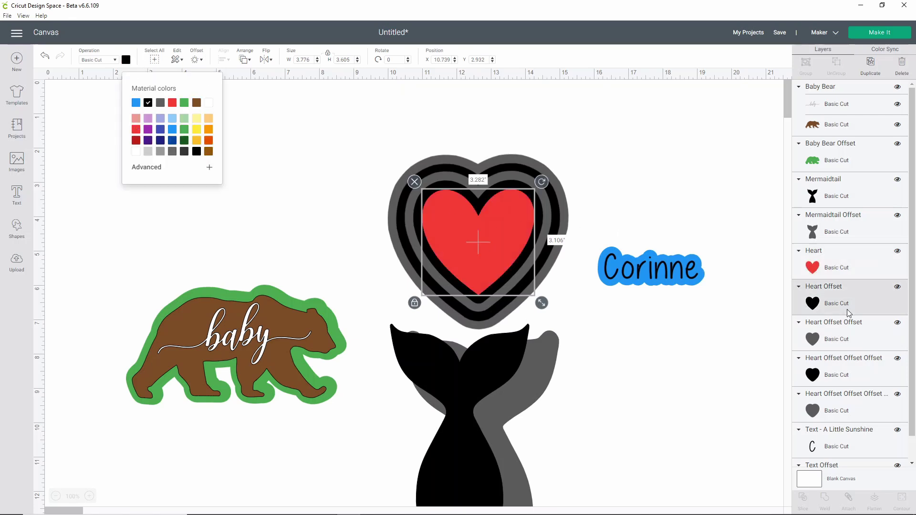
pyautogui.click(208, 130)
pyautogui.click(797, 338)
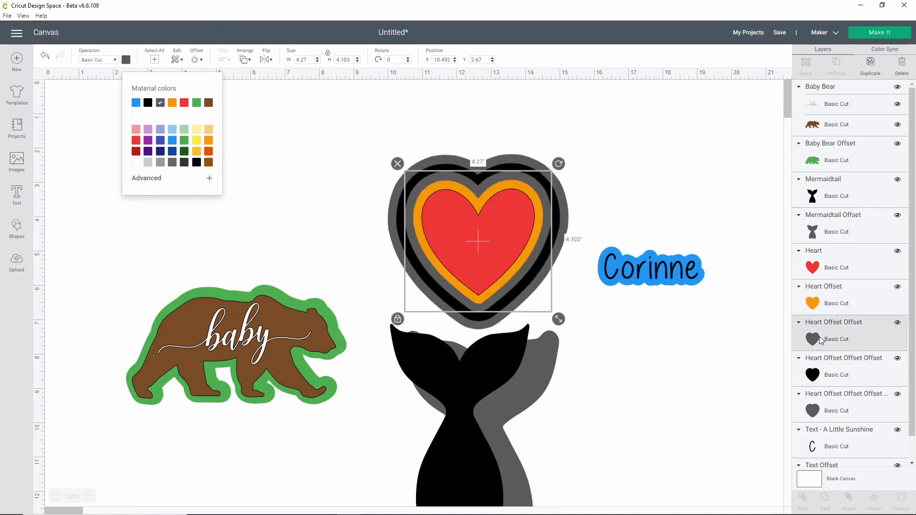
pyautogui.click(197, 141)
# - Color the heart's third offset layer blue and the outermost one purple, and deselect it
pyautogui.click(845, 377)
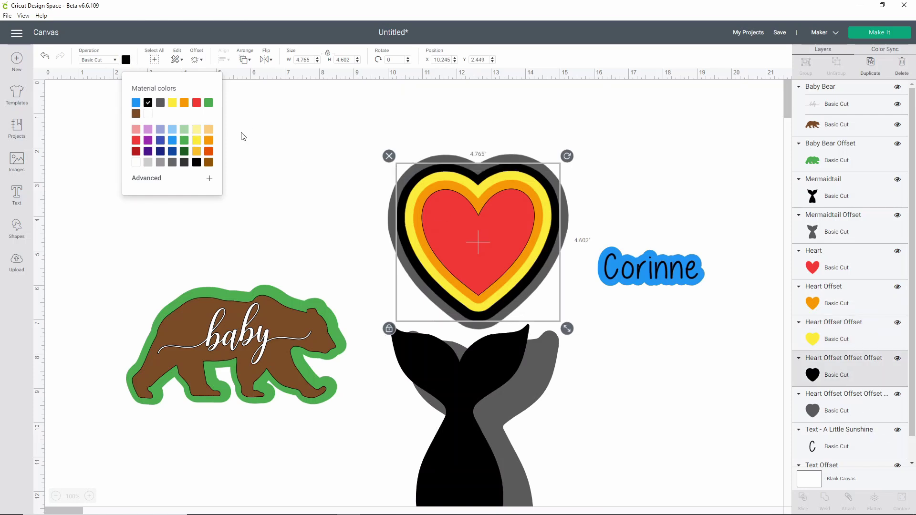
pyautogui.click(173, 142)
pyautogui.click(849, 412)
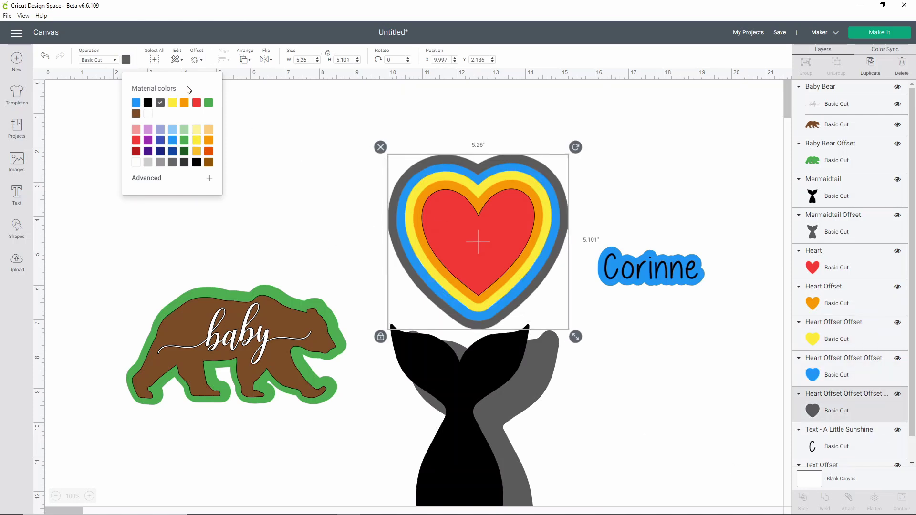
pyautogui.click(149, 140)
pyautogui.click(258, 196)
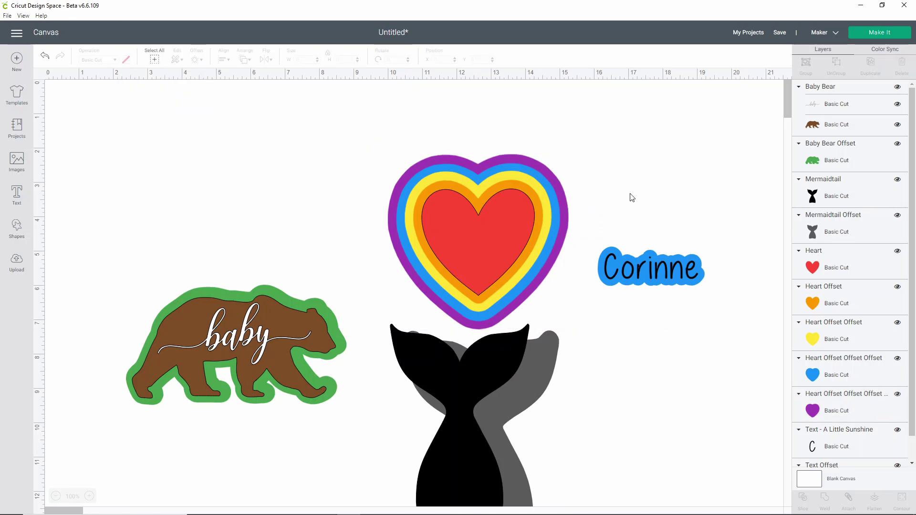
# - Delete the mermaid tail and the baby bear together with their offsets from the canvas
pyautogui.moveTo(568, 452); pyautogui.dragTo(446, 424)
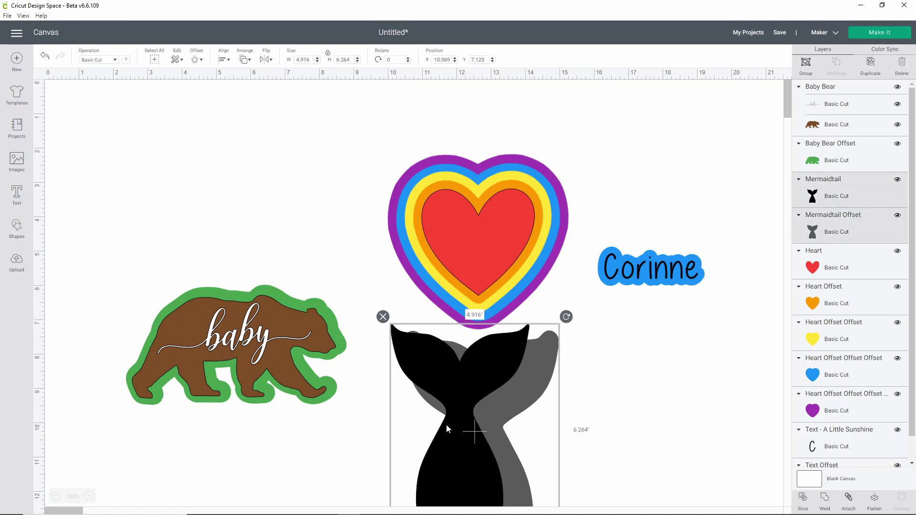
pyautogui.press('Delete')
pyautogui.moveTo(336, 398); pyautogui.dragTo(292, 350)
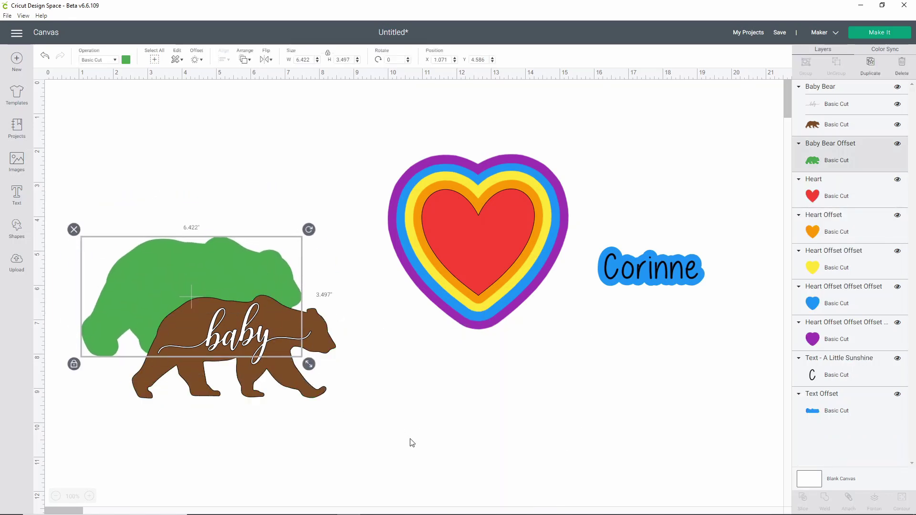
pyautogui.moveTo(409, 440); pyautogui.dragTo(174, 257)
pyautogui.moveTo(298, 410); pyautogui.dragTo(153, 225)
pyautogui.press('Delete')
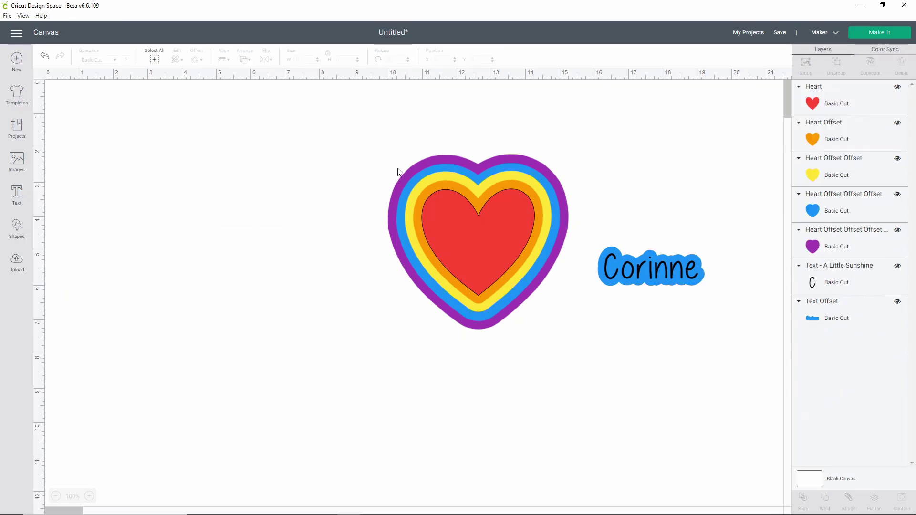
# - Preview the cutting mats to examine which heart and name layers fall on each color's mat, and return to the canvas
pyautogui.click(880, 33)
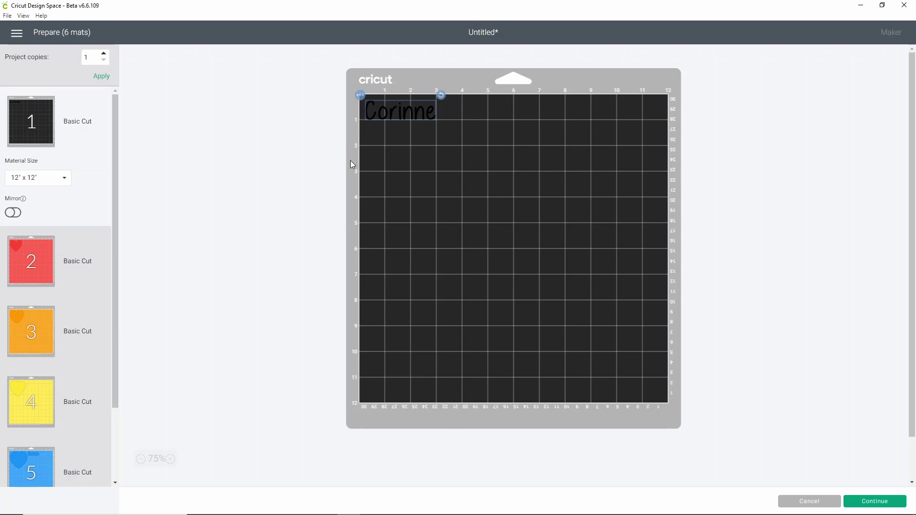
pyautogui.click(30, 262)
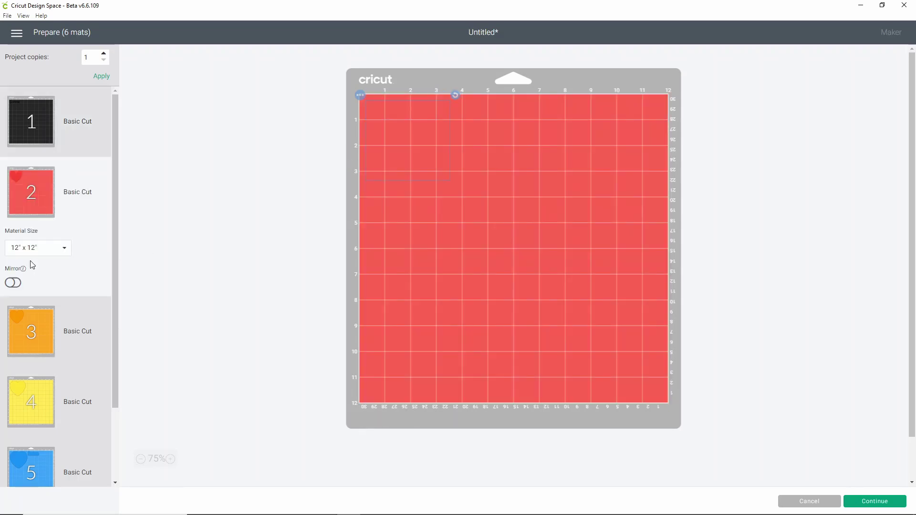
pyautogui.click(45, 336)
pyautogui.click(49, 395)
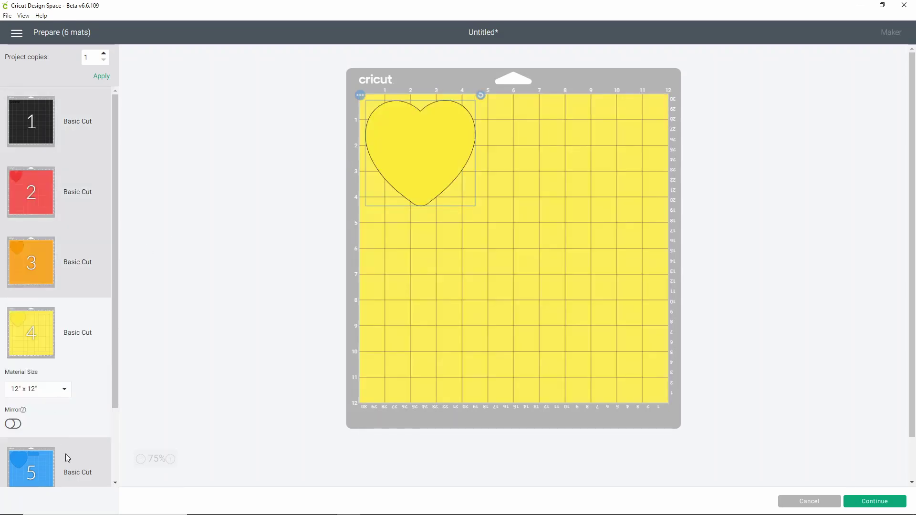
pyautogui.click(65, 458)
pyautogui.scroll(-1, 566, 71)
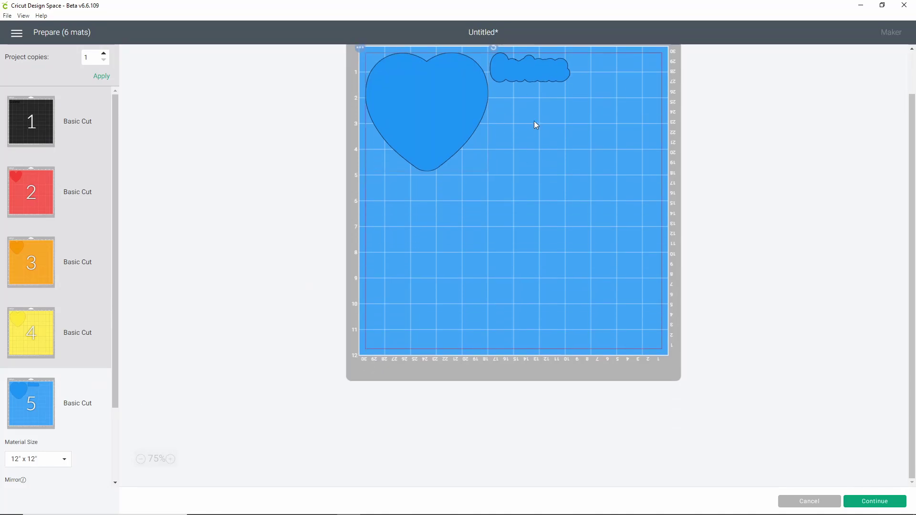
pyautogui.scroll(1, 536, 125)
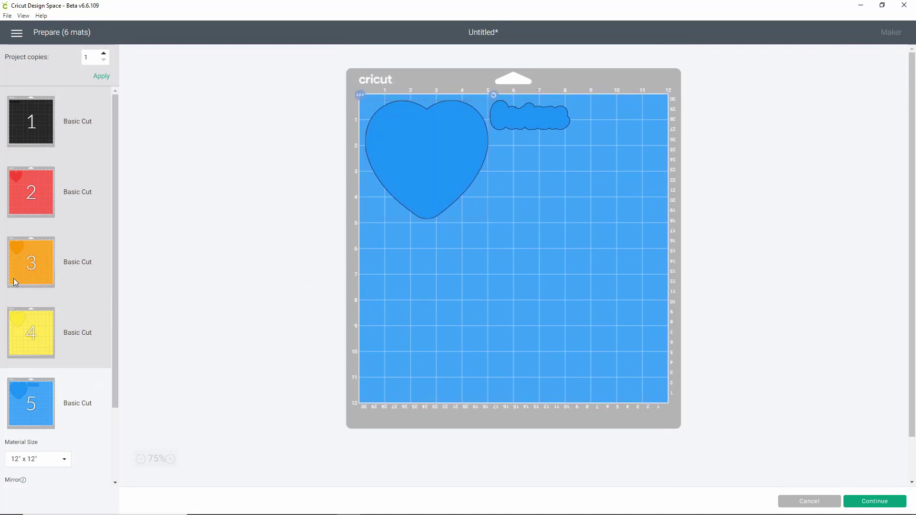
pyautogui.scroll(-2, 121, 302)
pyautogui.click(60, 436)
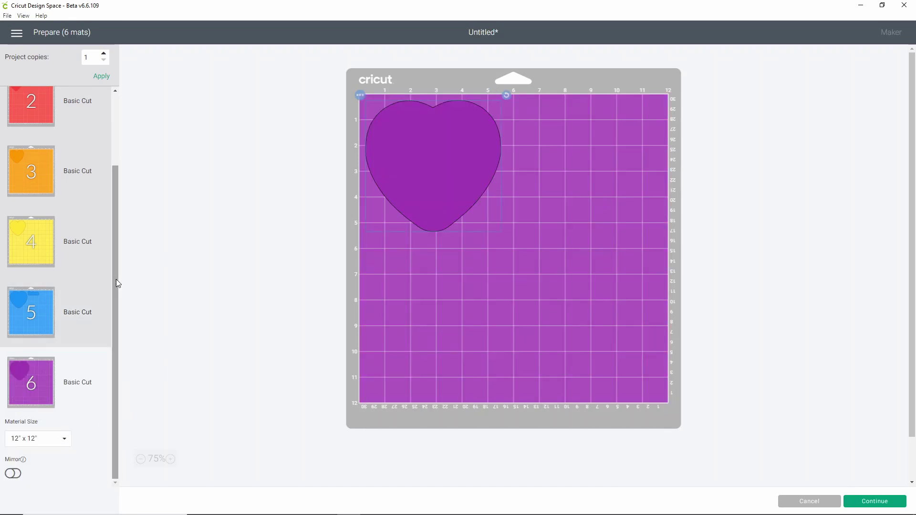
pyautogui.moveTo(116, 277); pyautogui.dragTo(115, 182)
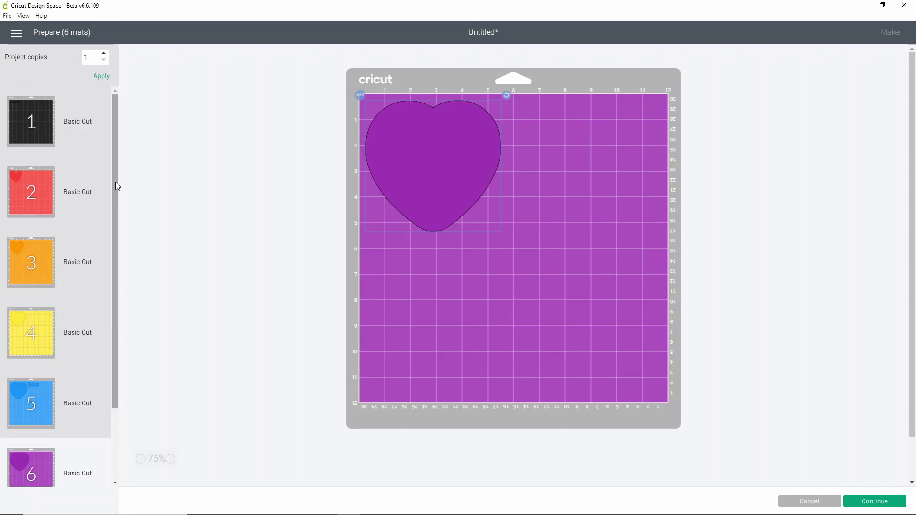
pyautogui.click(30, 101)
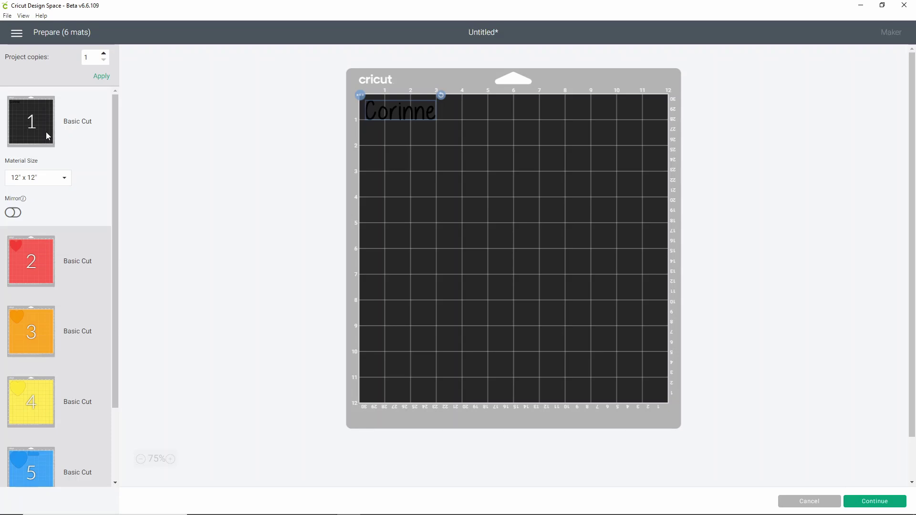
pyautogui.click(811, 502)
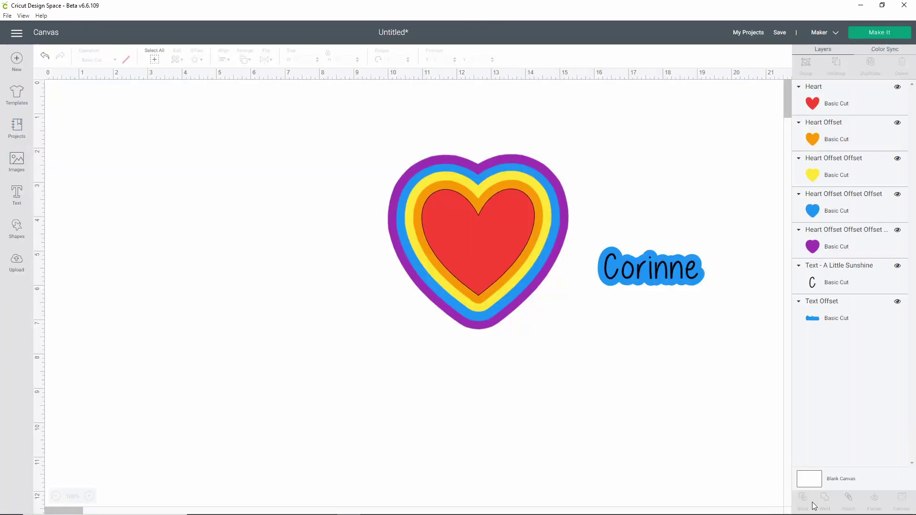